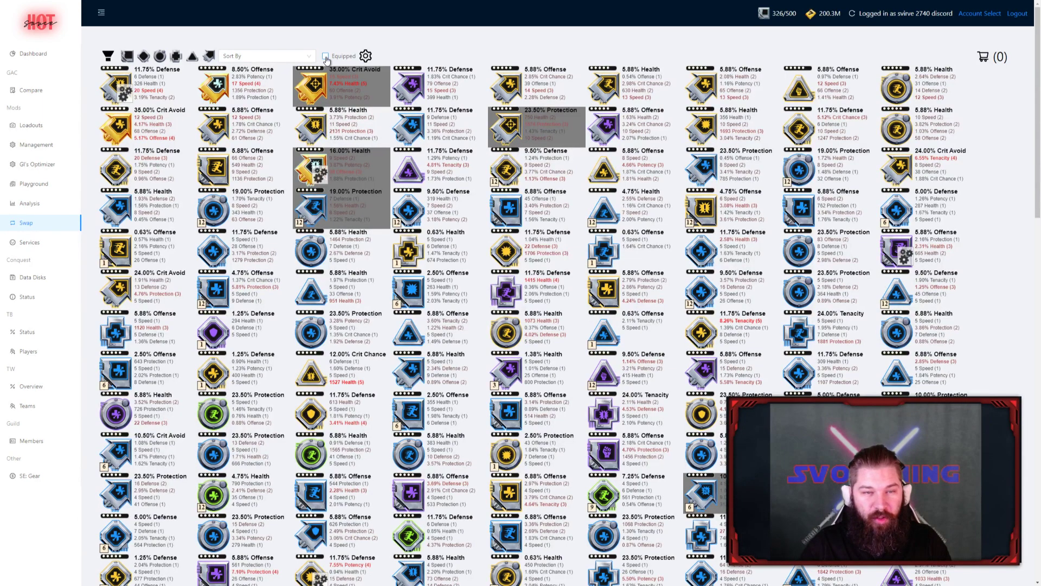
left_click(108, 58)
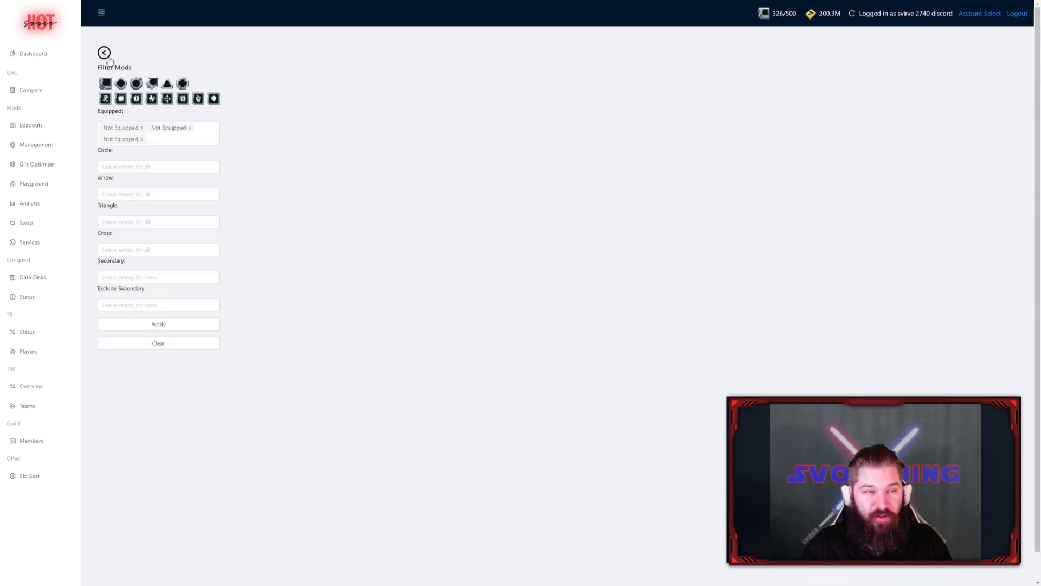
left_click(105, 53)
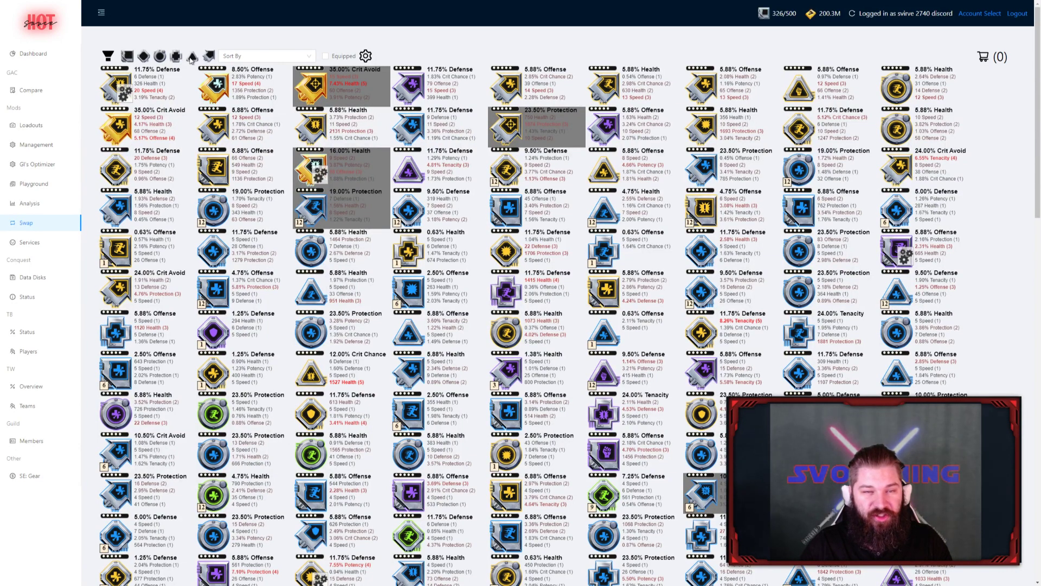
left_click(298, 57)
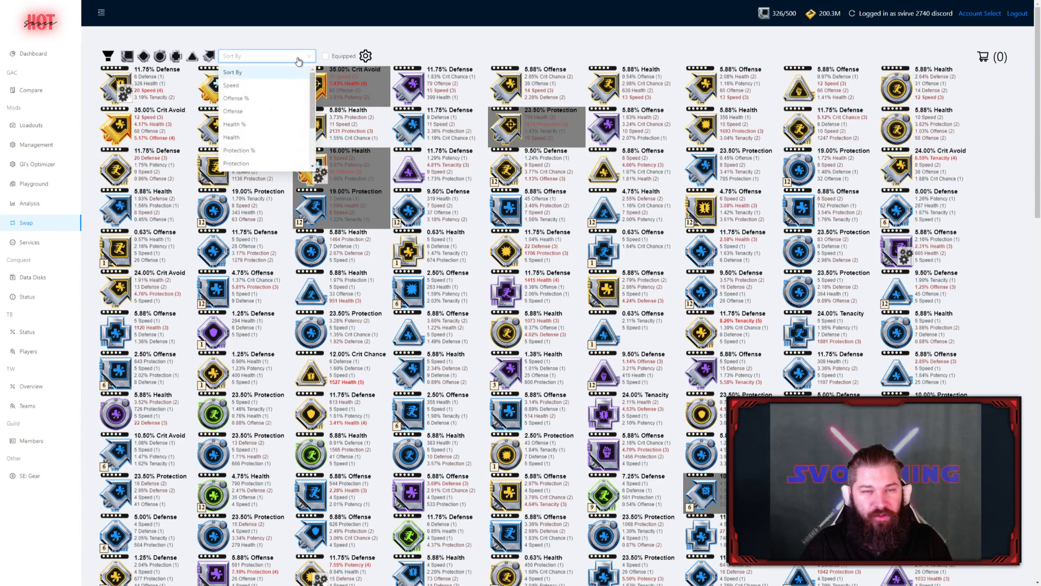
scroll(284, 102, "down", 1)
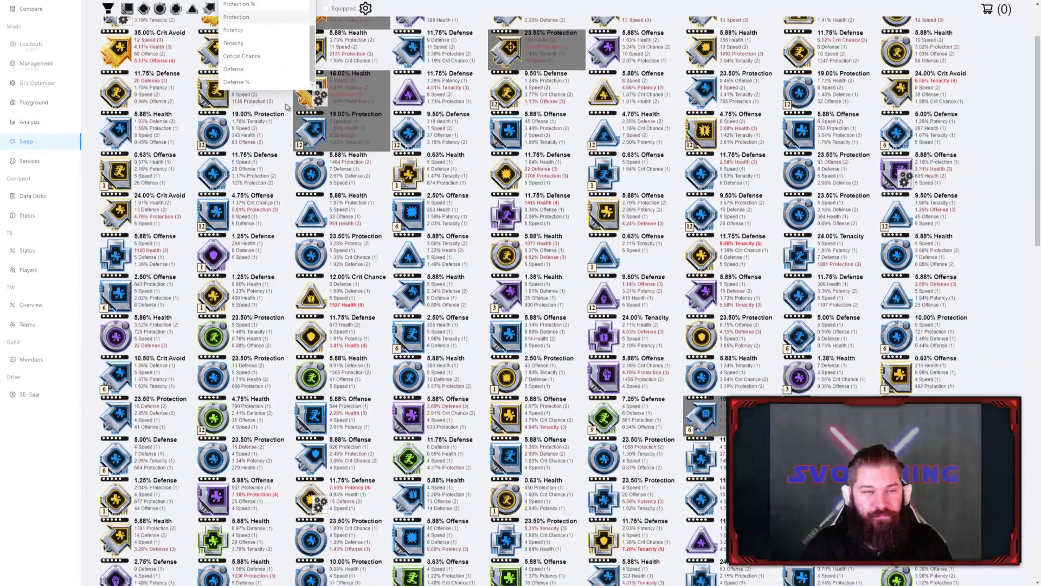
scroll(374, 157, "up", 1)
left_click(374, 157)
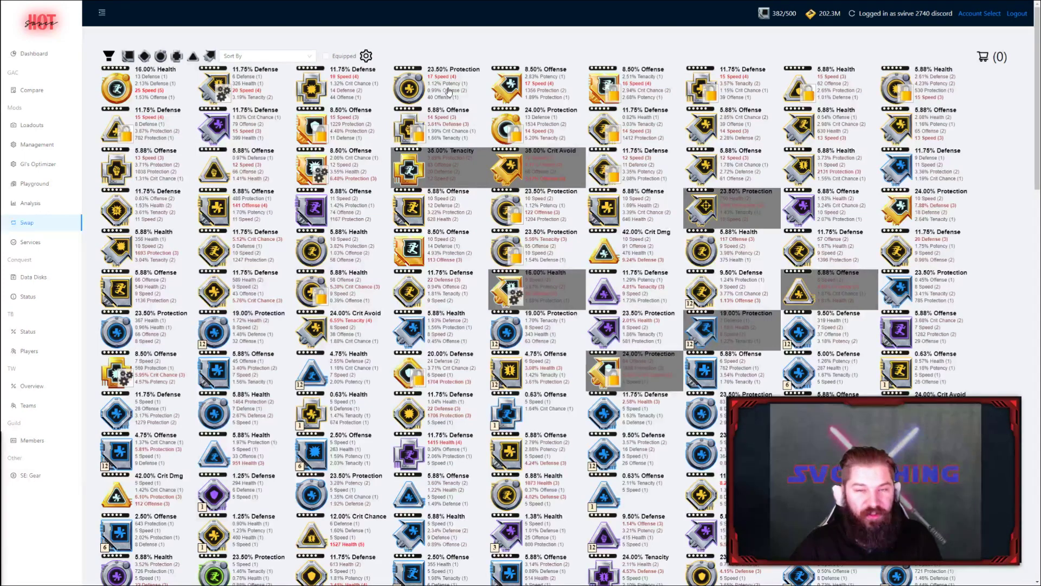
left_click(450, 91)
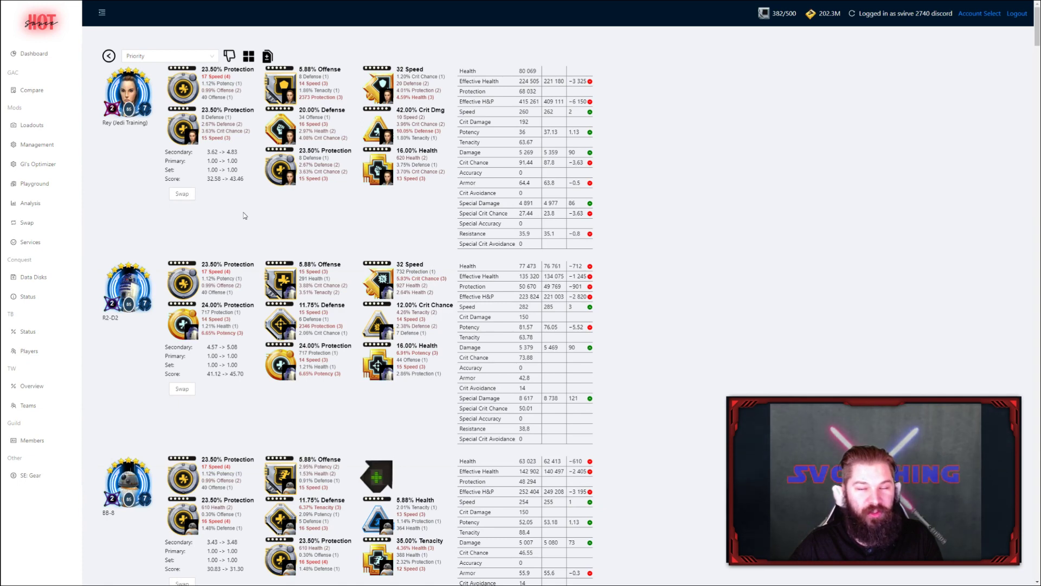
- Queue a mod swap for Rey (Jedi Training) and the 23.50% Protection mod for R2-D2
left_click(184, 195)
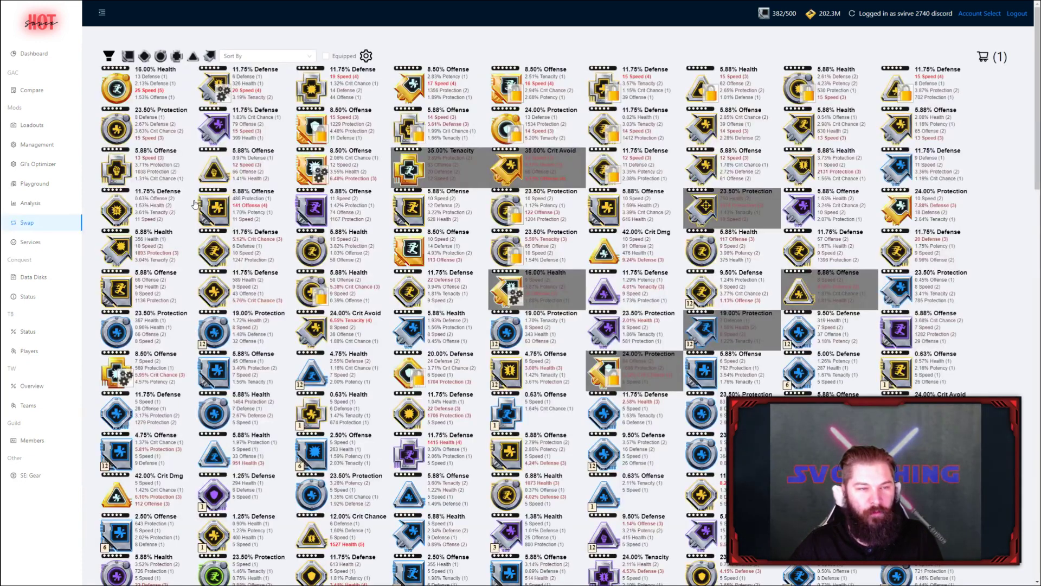
left_click(165, 129)
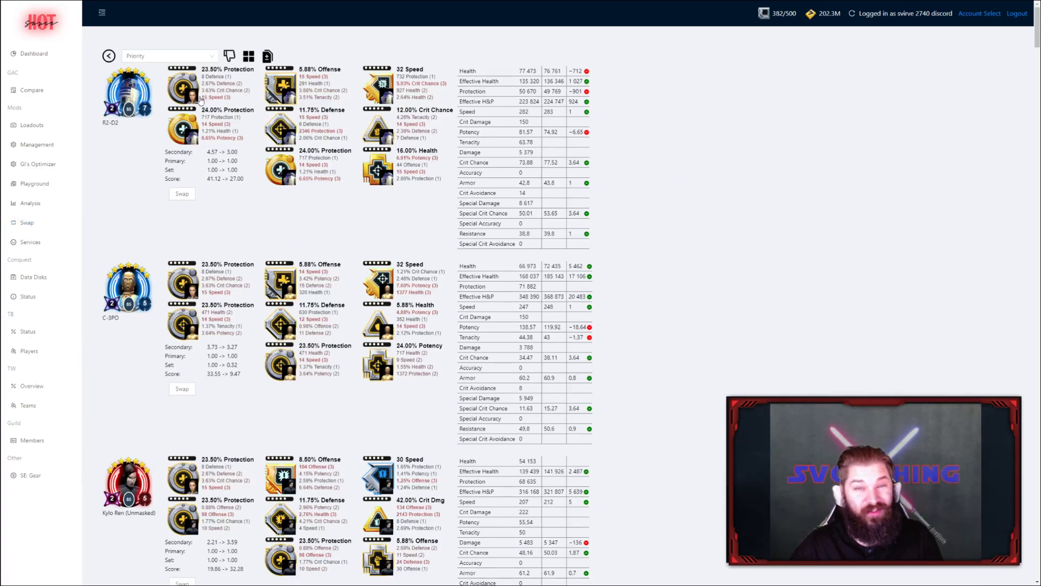
left_click(182, 194)
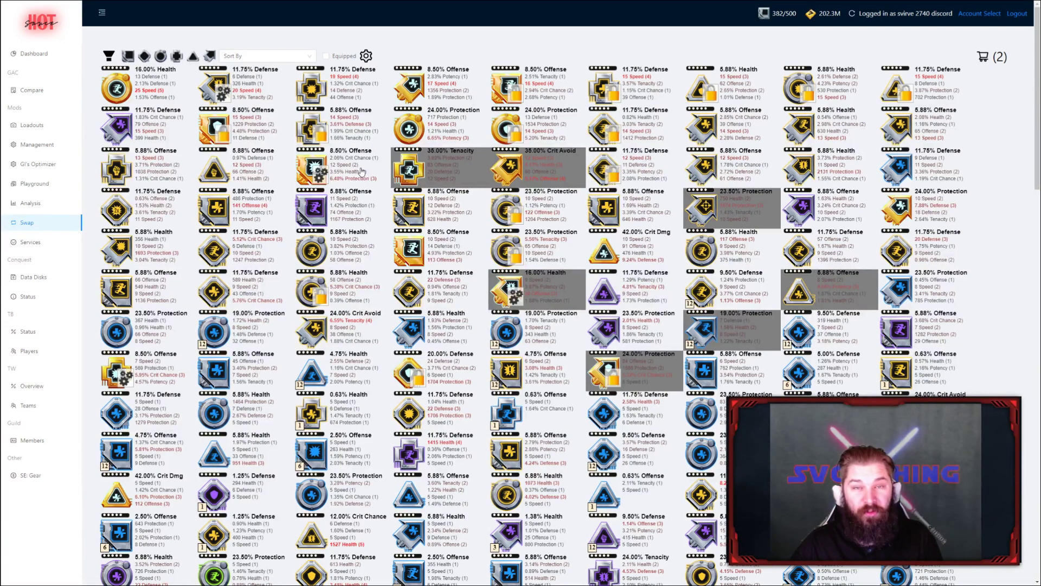
left_click(745, 87)
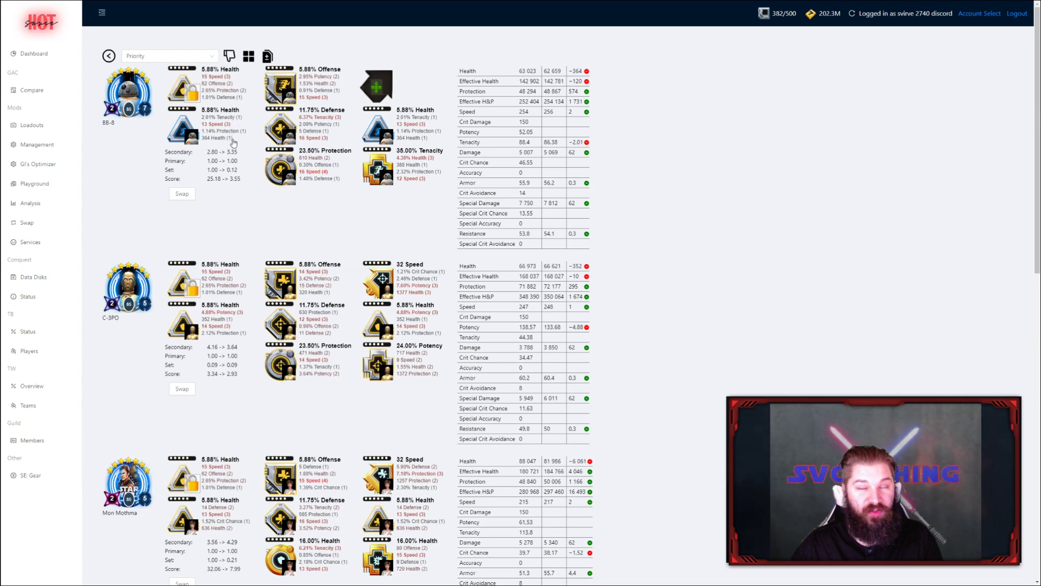
- Queue the 5.88% Health mod swap onto BB-8
left_click(182, 194)
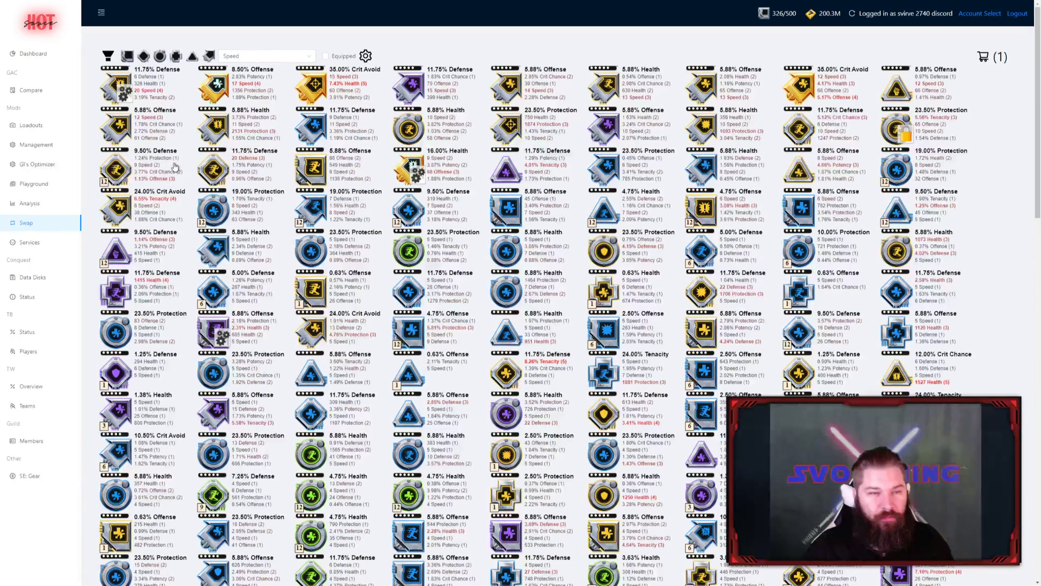
left_click(173, 176)
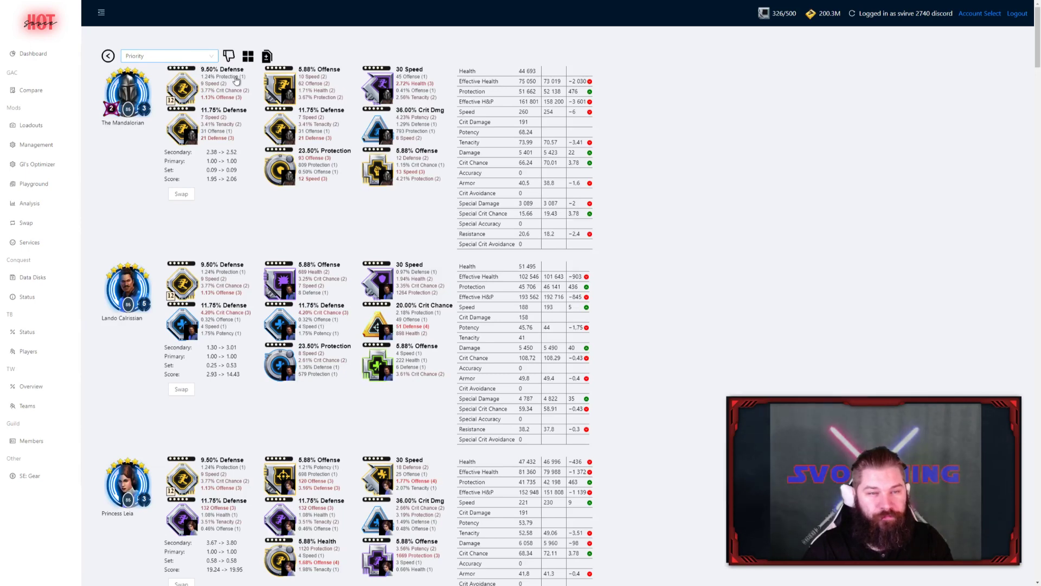
- Hide stat tables, toggle the column layout back, and list General Skywalker, Darth Revan, Chewbacca
left_click(267, 57)
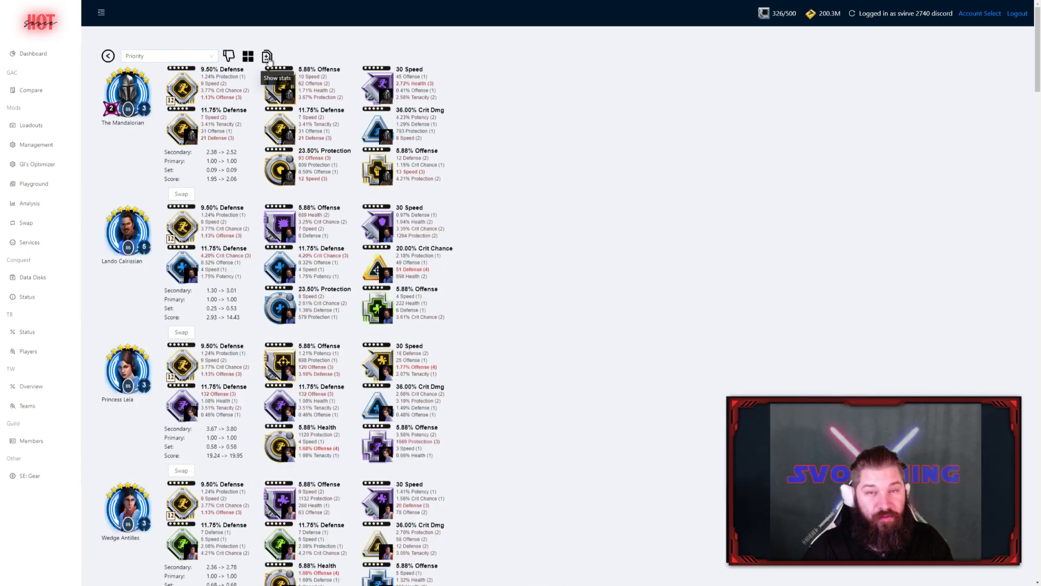
left_click(248, 58)
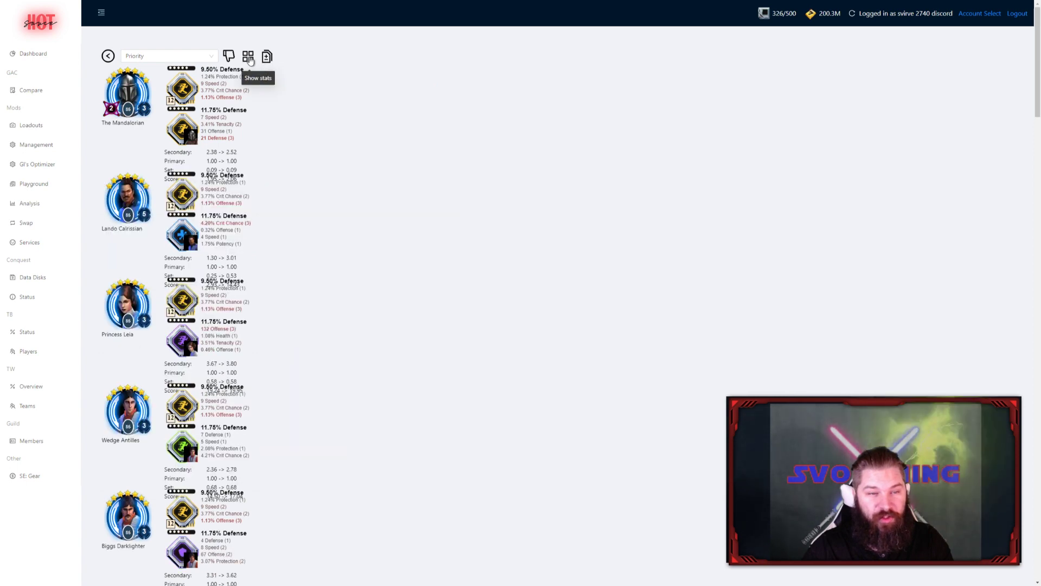
left_click(248, 57)
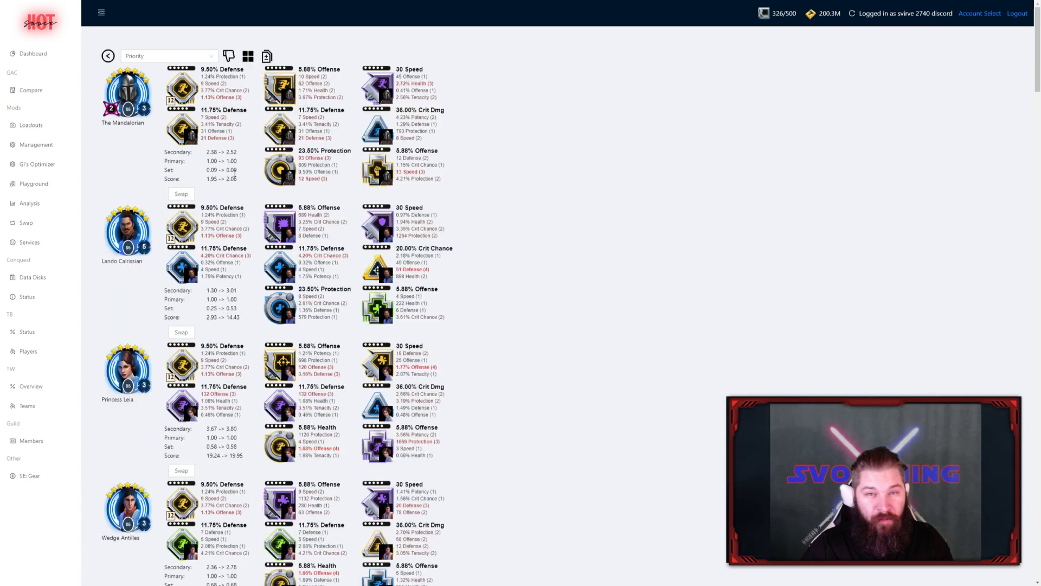
left_click(228, 58)
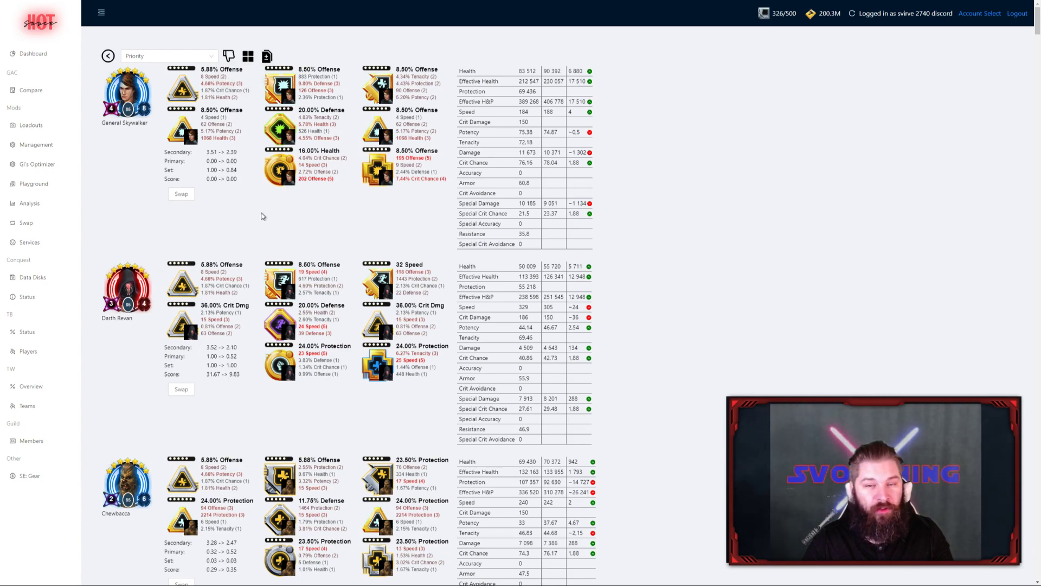
- Scroll the candidate list, then return to the Swap mod grid with the cart at 0
scroll(306, 217, "down", 4)
scroll(311, 223, "down", 3)
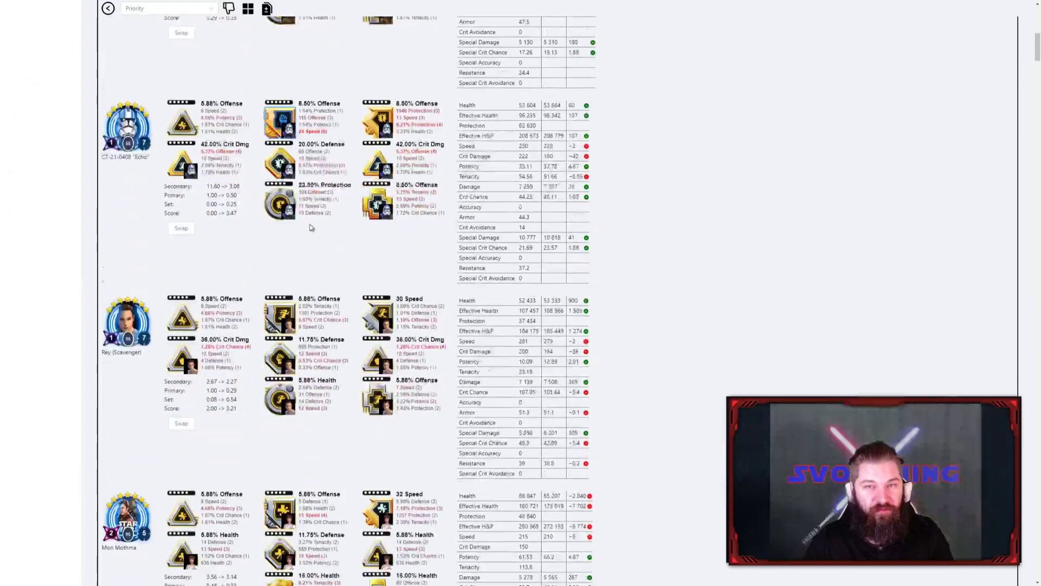
scroll(319, 235, "up", 7)
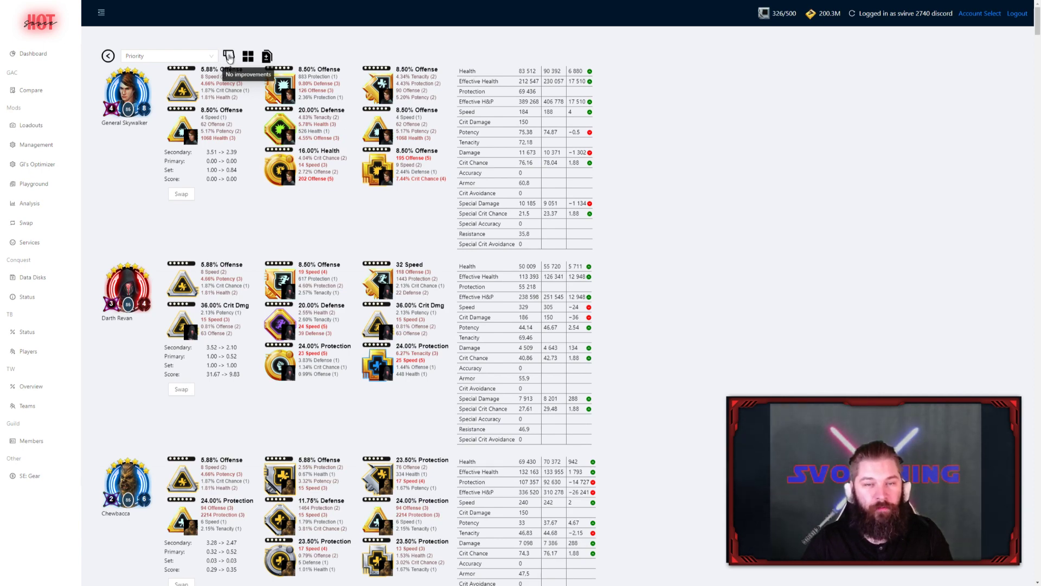
left_click(229, 56)
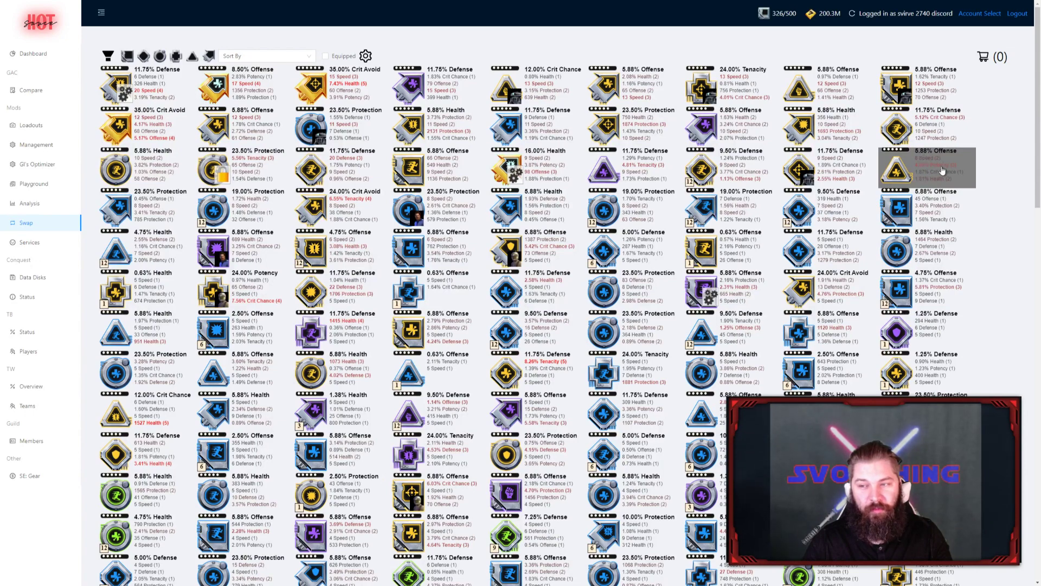
- In the fifth unit's swap settings, set the triangle Offense primary weight to 100
left_click(365, 56)
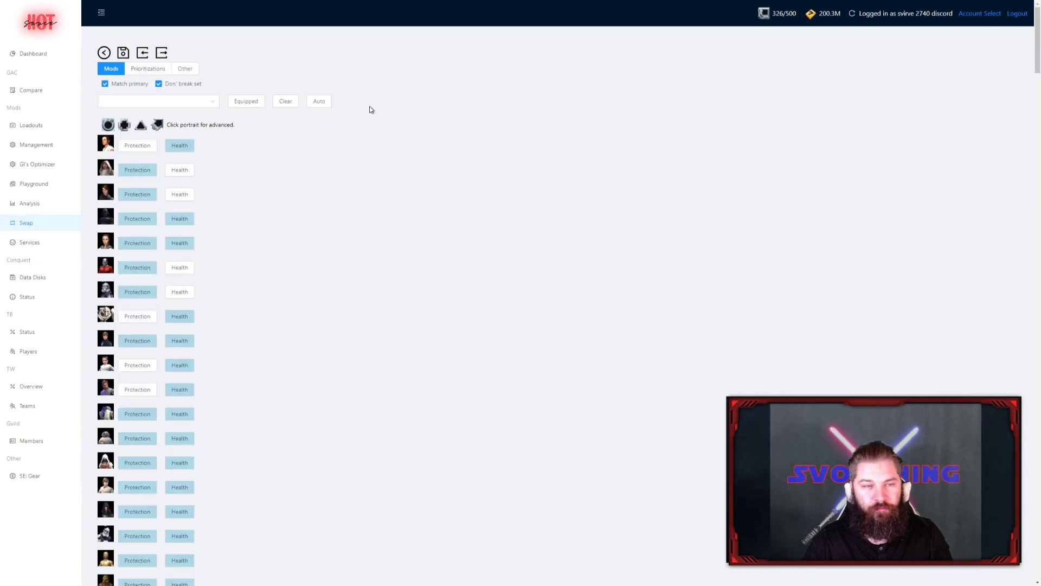
left_click(106, 244)
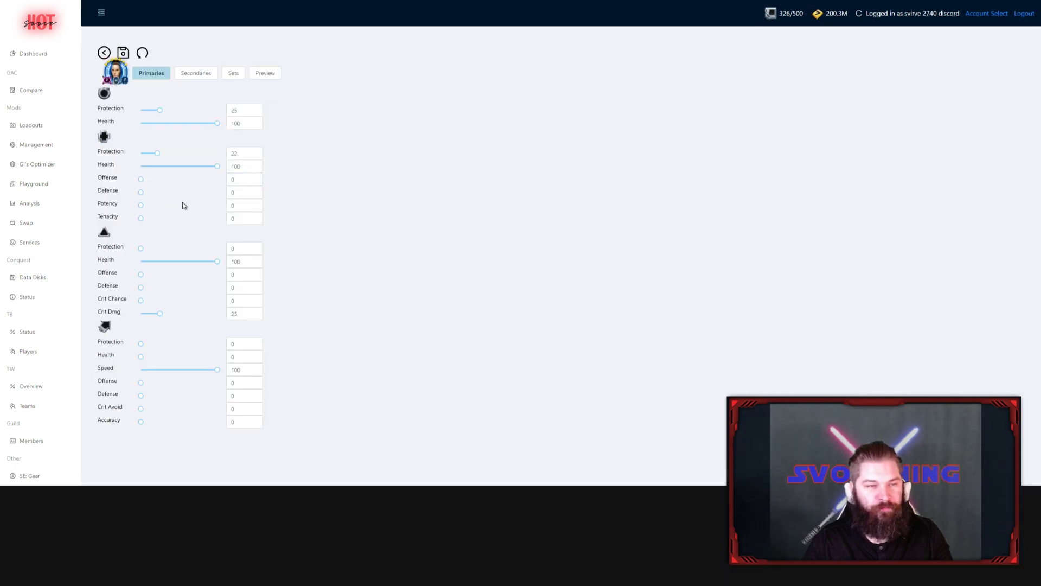
left_click(239, 274)
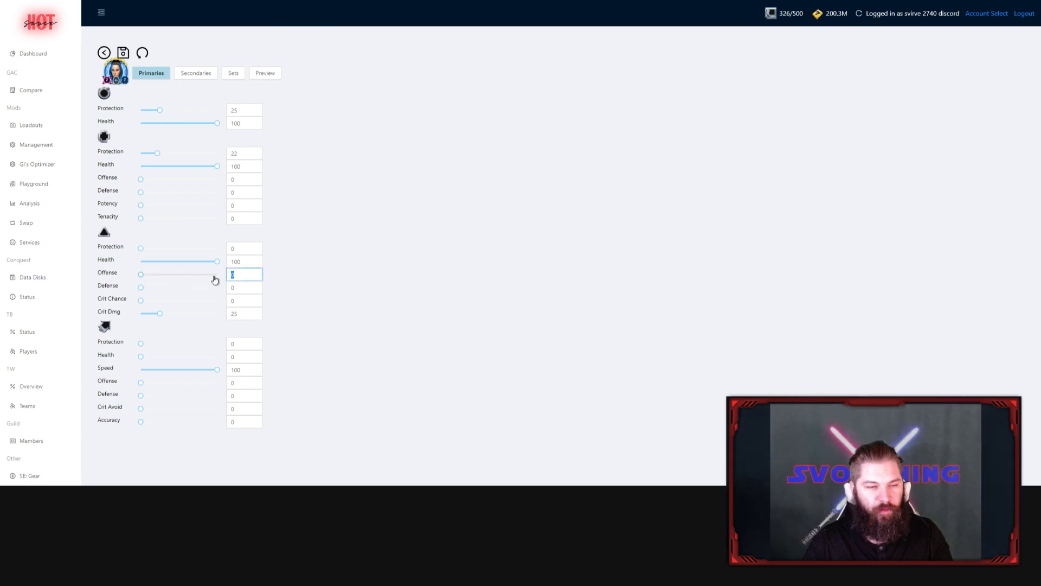
type("100")
left_click(299, 268)
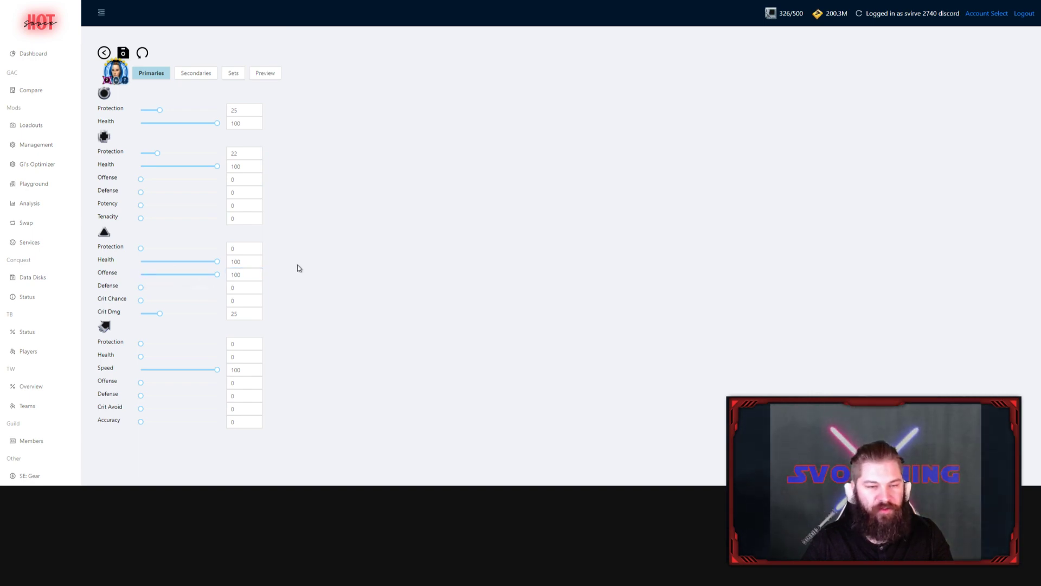
- Set the Potency secondary weight to 100 and save the unit's settings
left_click(197, 74)
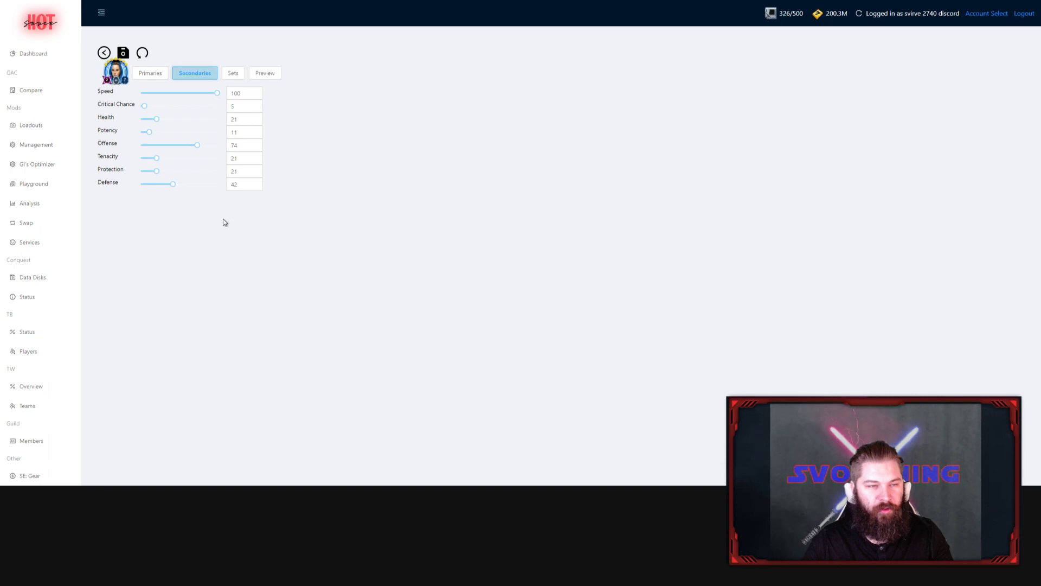
double_click(233, 132)
type("100")
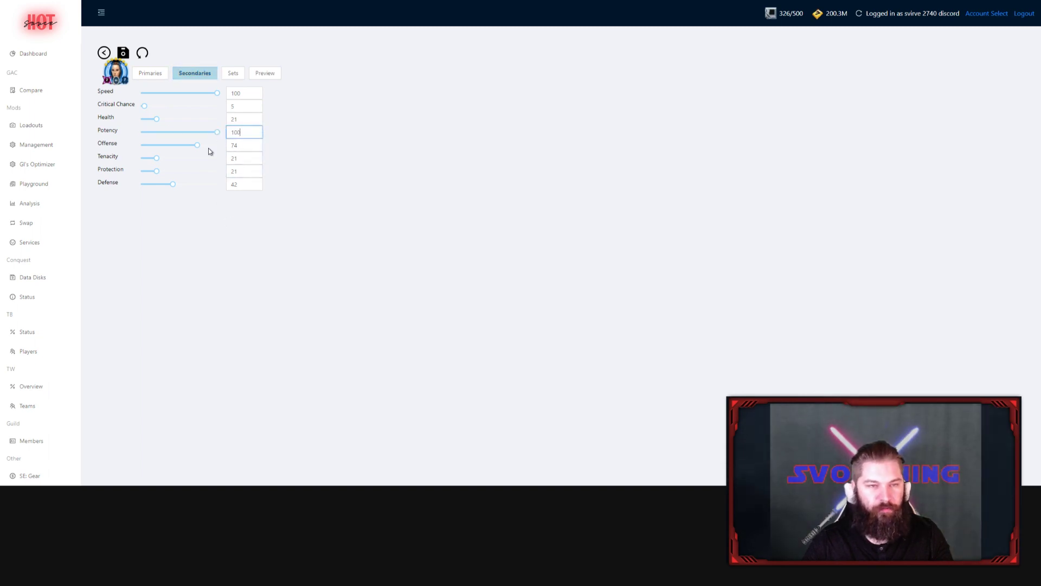
left_click(291, 125)
left_click(232, 74)
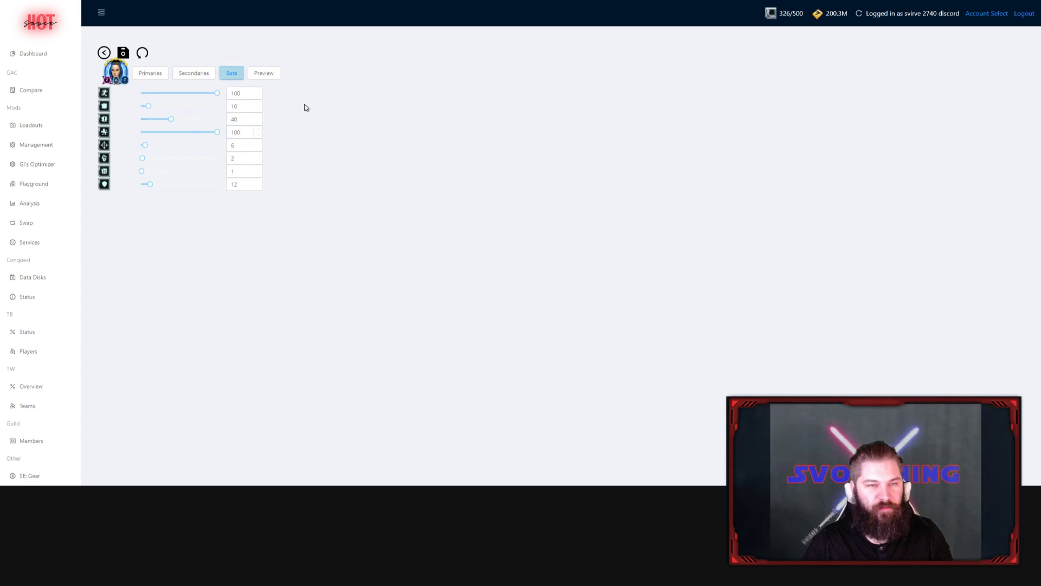
left_click(123, 52)
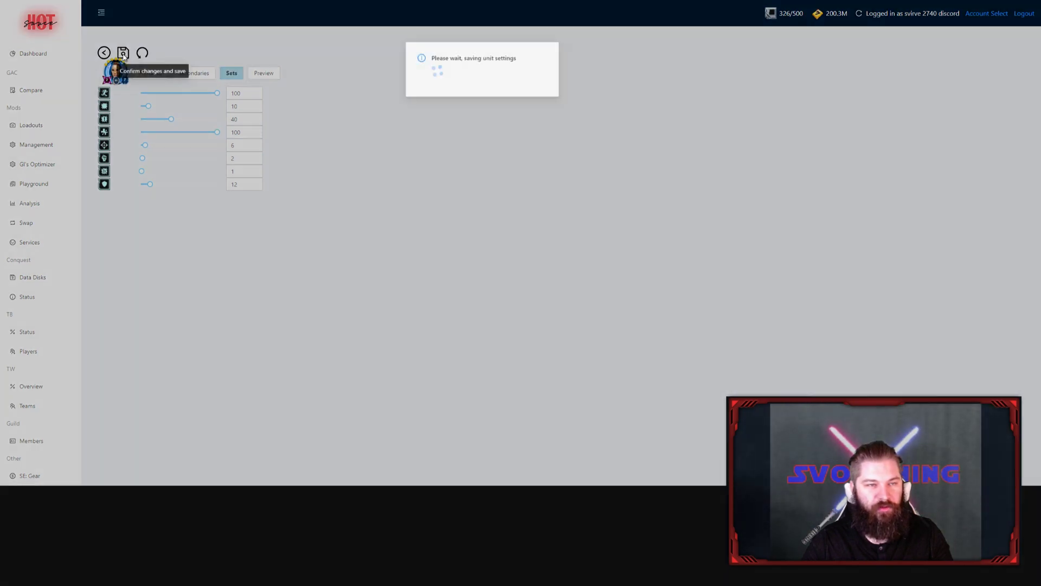
left_click(104, 54)
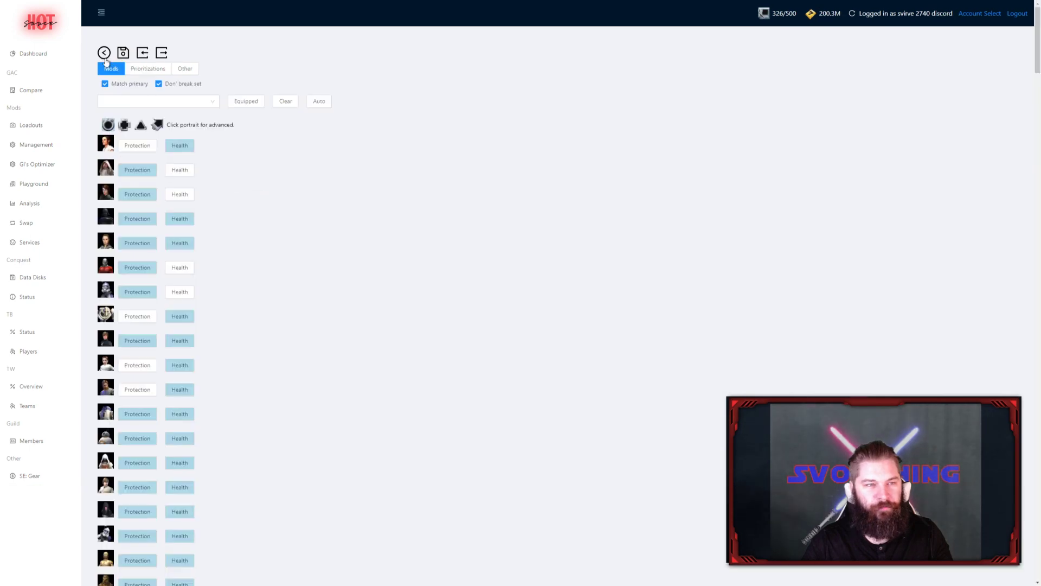
- Return to the Swap grid and view the 5.88% Offense mod's fit for Rey (Jedi Training)
left_click(104, 53)
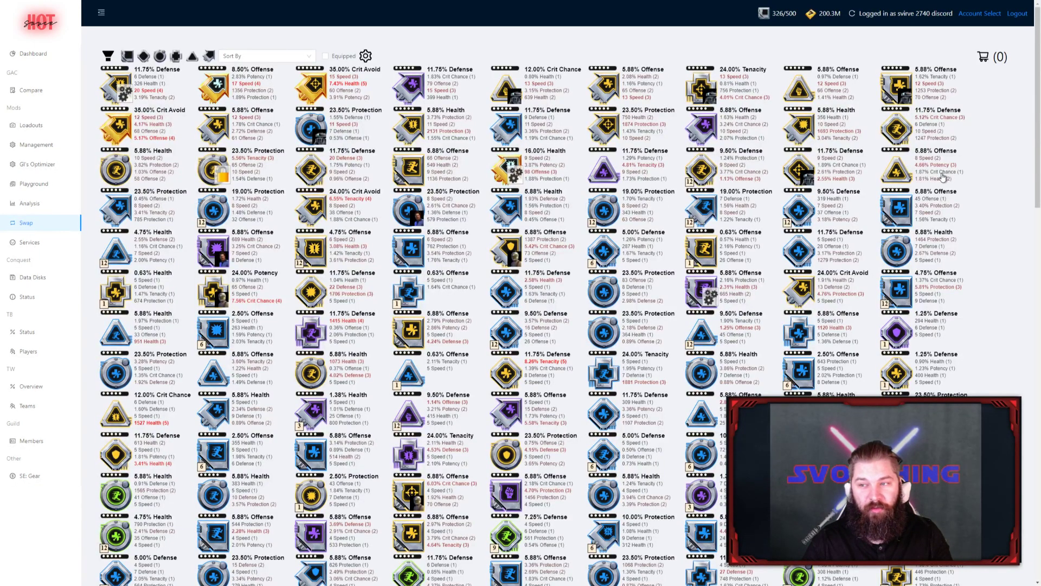
left_click(900, 175)
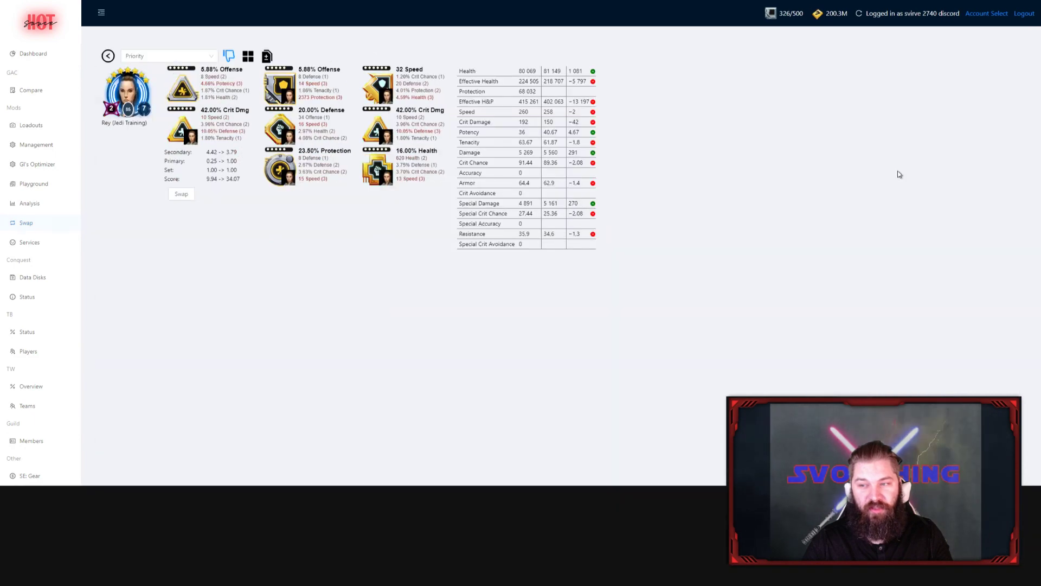
- Leave Rey (Jedi Training)'s comparison for the Swap mod grid, with one swap queued
left_click(229, 56)
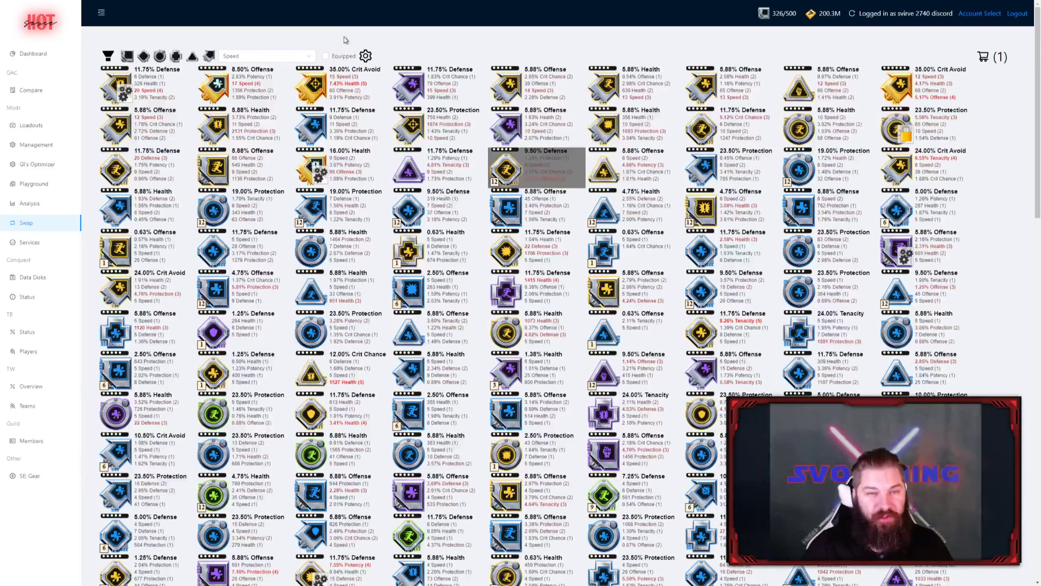
- Tick Equipped and apply a circle filter limited to the Health primary
left_click(325, 56)
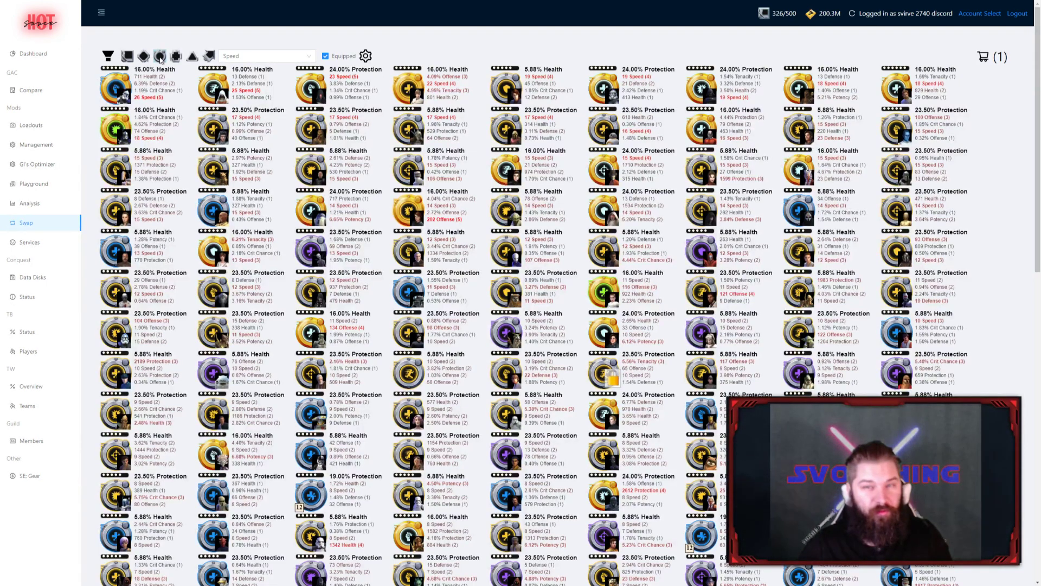
left_click(160, 57)
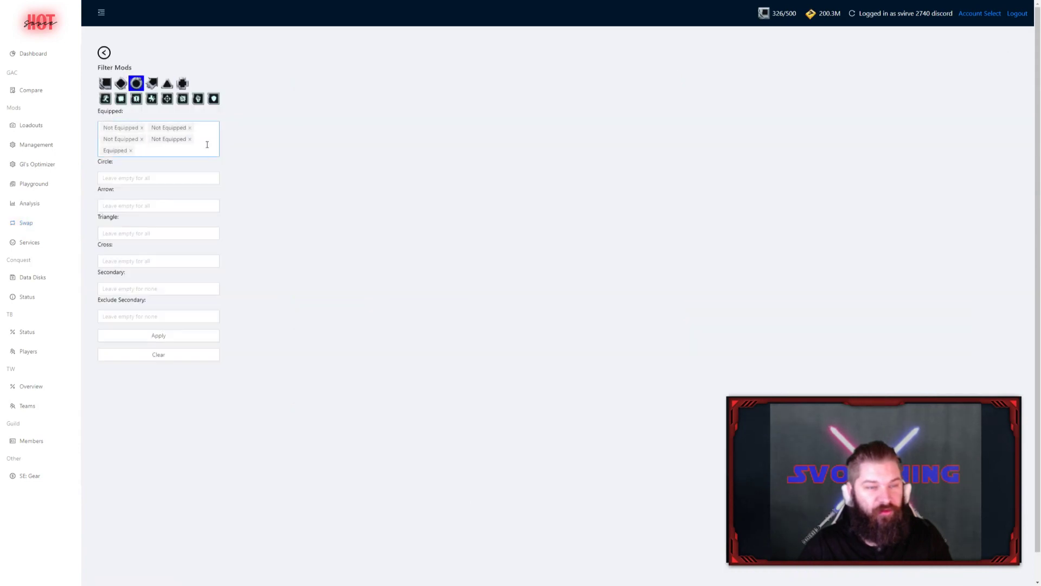
left_click(135, 178)
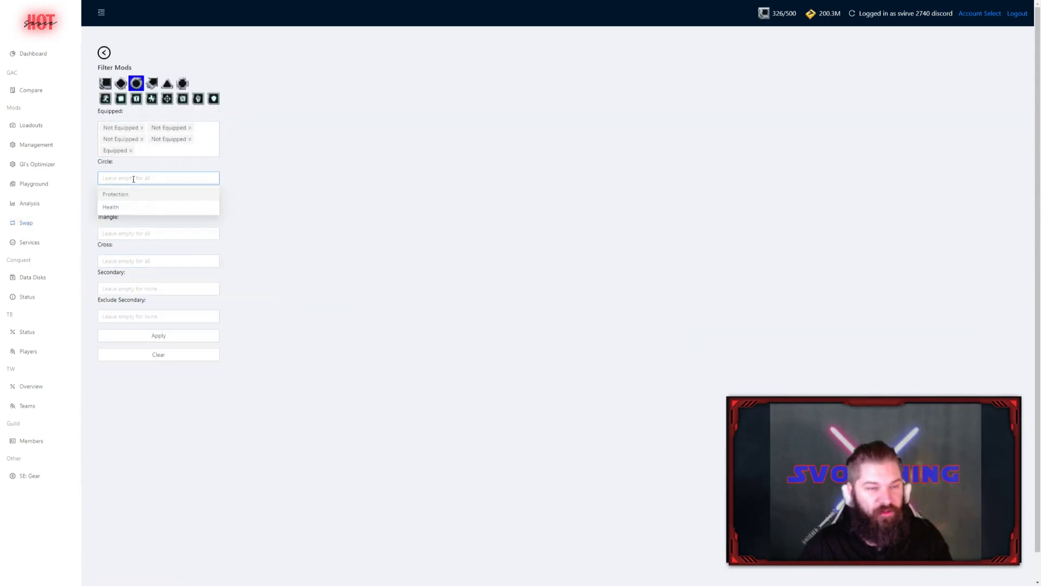
left_click(123, 207)
left_click(370, 249)
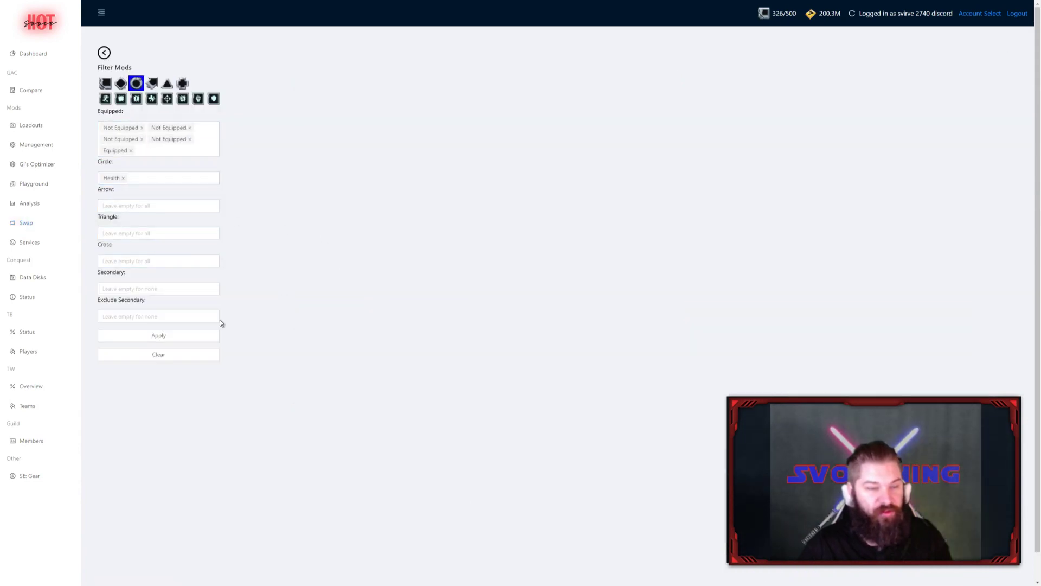
left_click(181, 336)
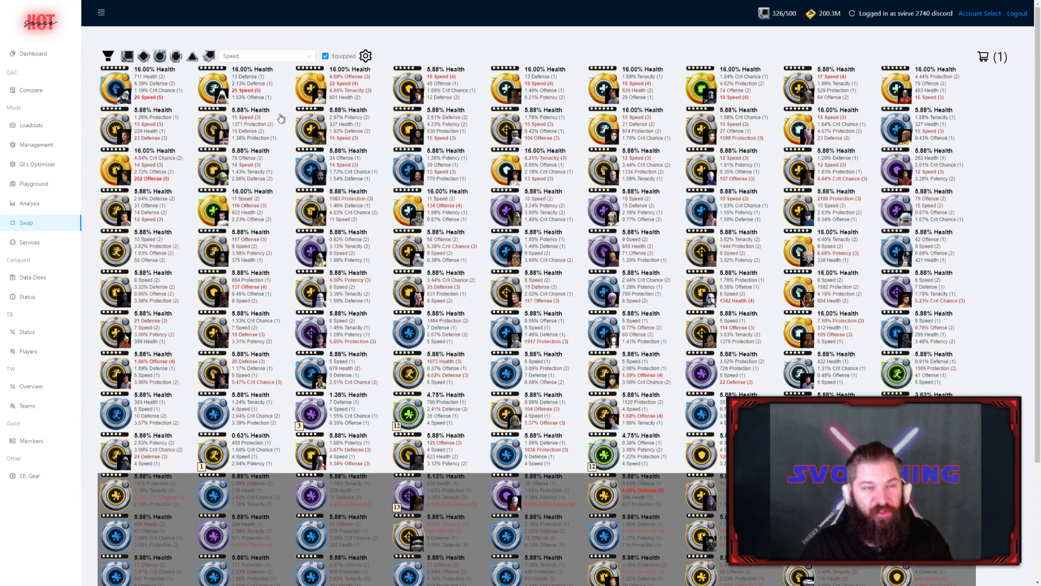
- Keep the grid sorted by Speed and open swap suggestions for the 16.00% Health circle mod
left_click(272, 60)
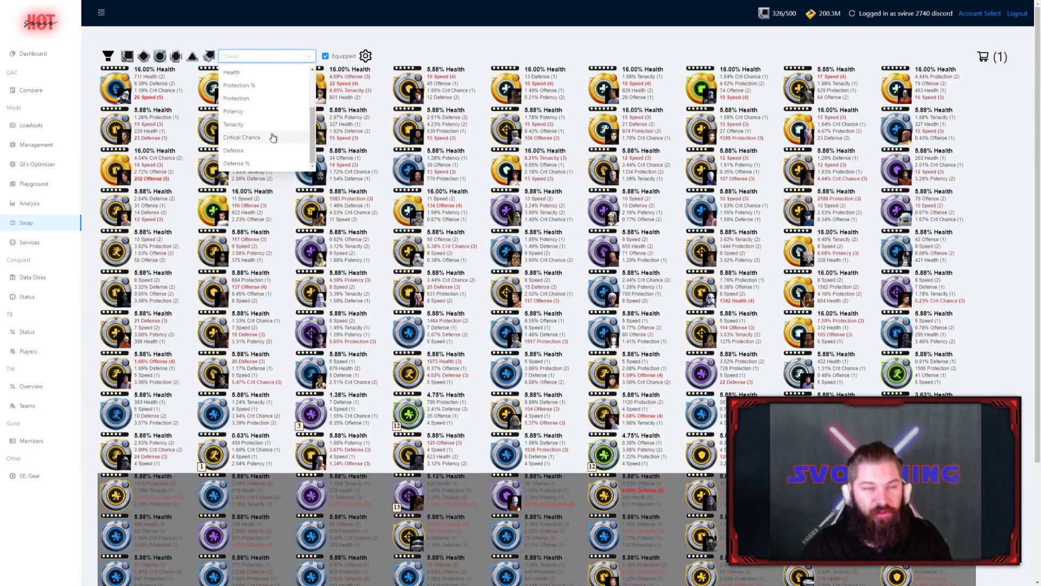
left_click(261, 83)
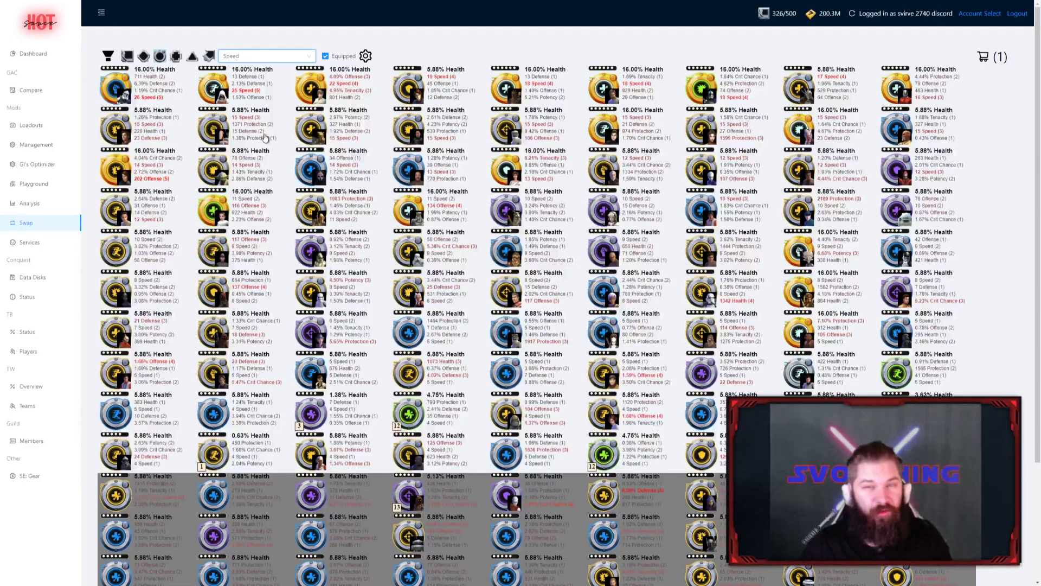
left_click(165, 89)
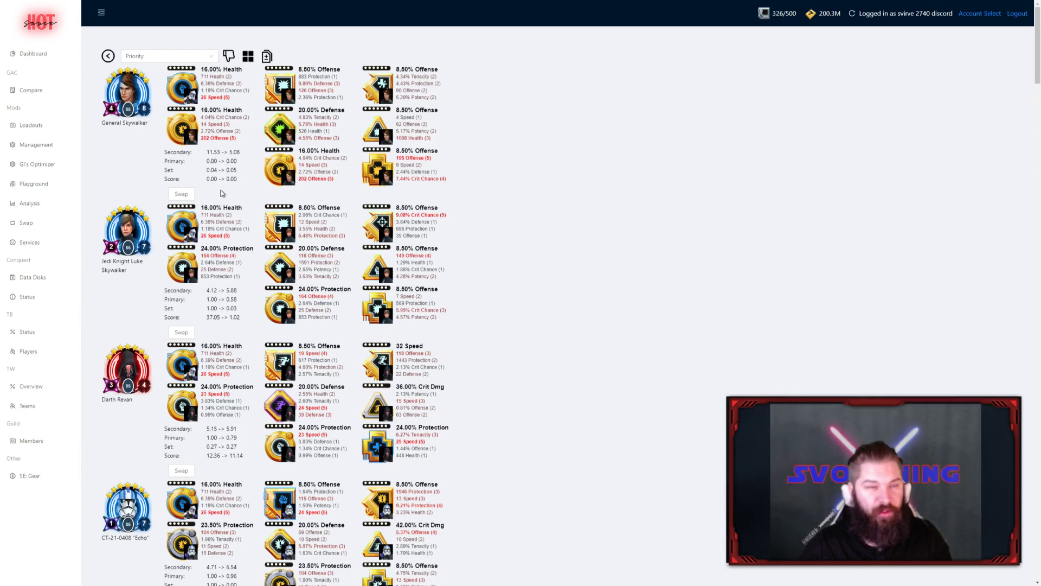
- Move General Skywalker's 16.00% Health circle mod to CT-7567 "Rex", making three queued swaps
left_click(181, 195)
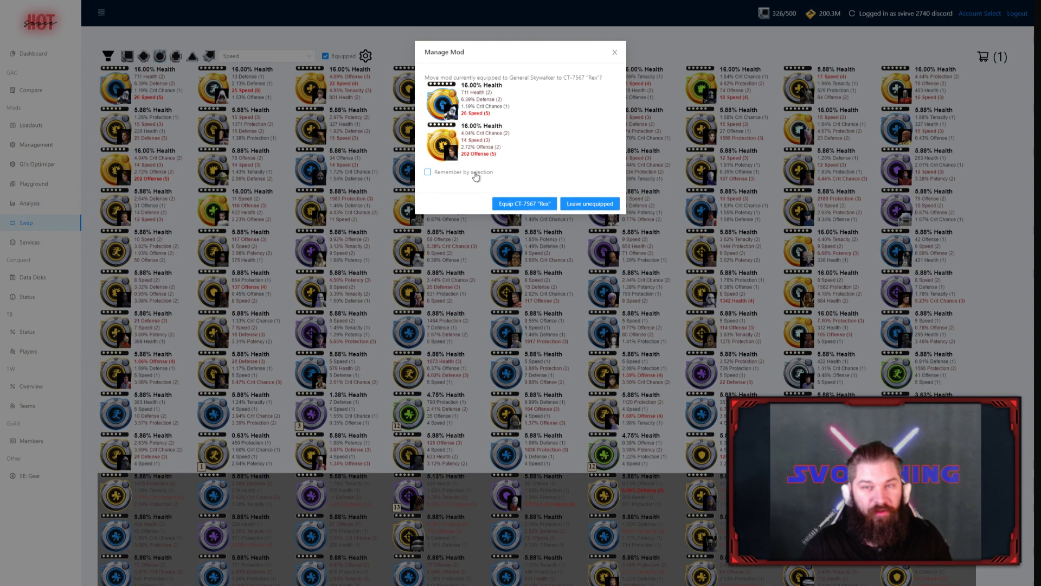
key("Return")
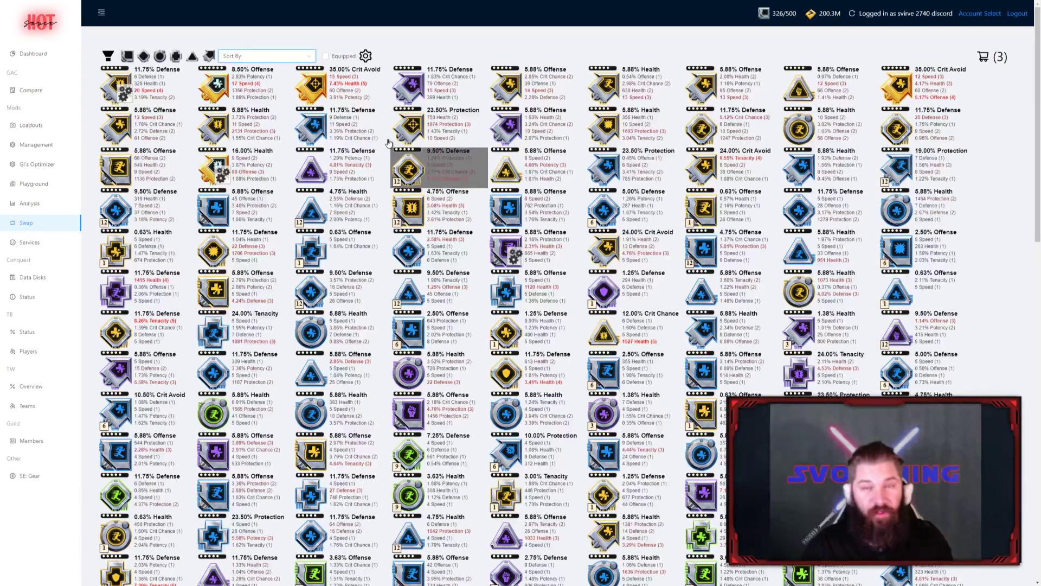
- In Unit preferences, clear all preferred primaries, then mark each unit's equipped primaries as preferred
left_click(367, 56)
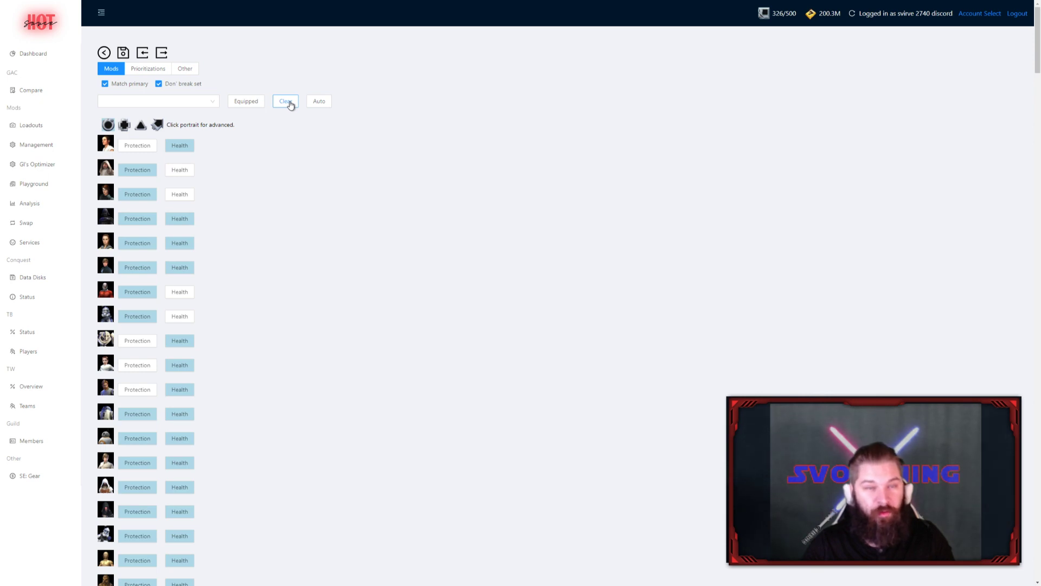
left_click(260, 105)
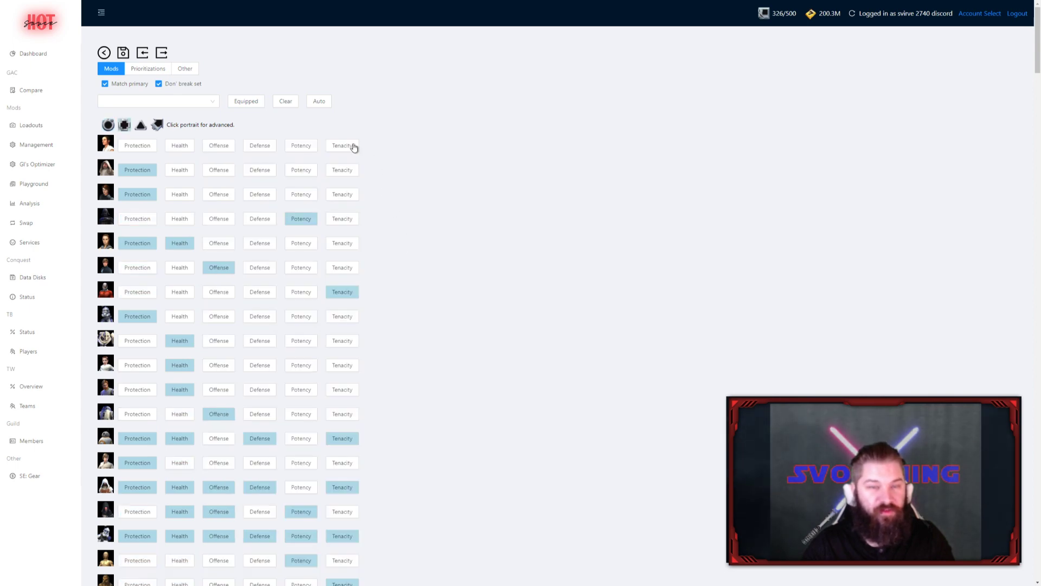
left_click(286, 103)
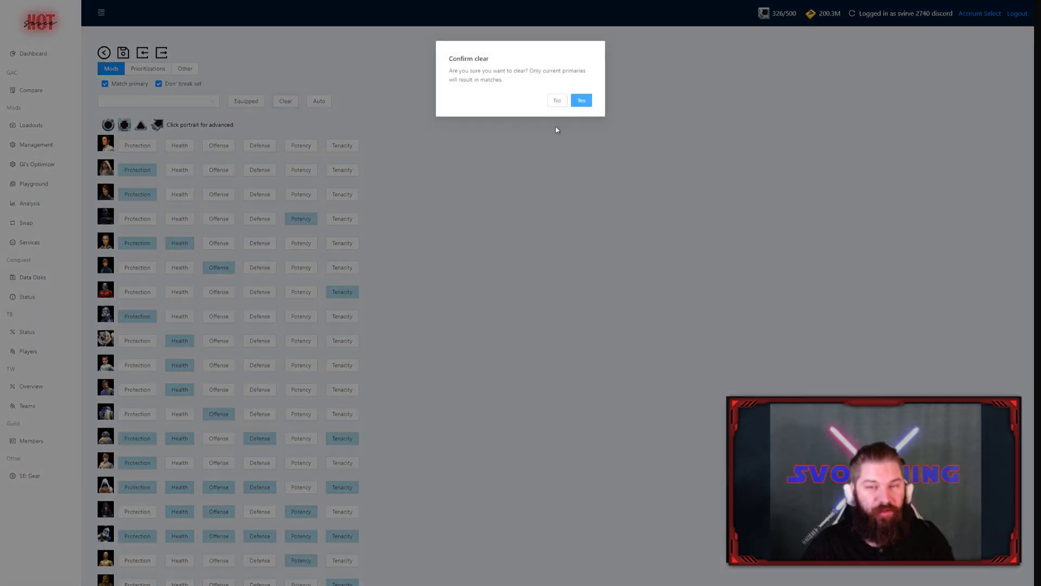
left_click(581, 101)
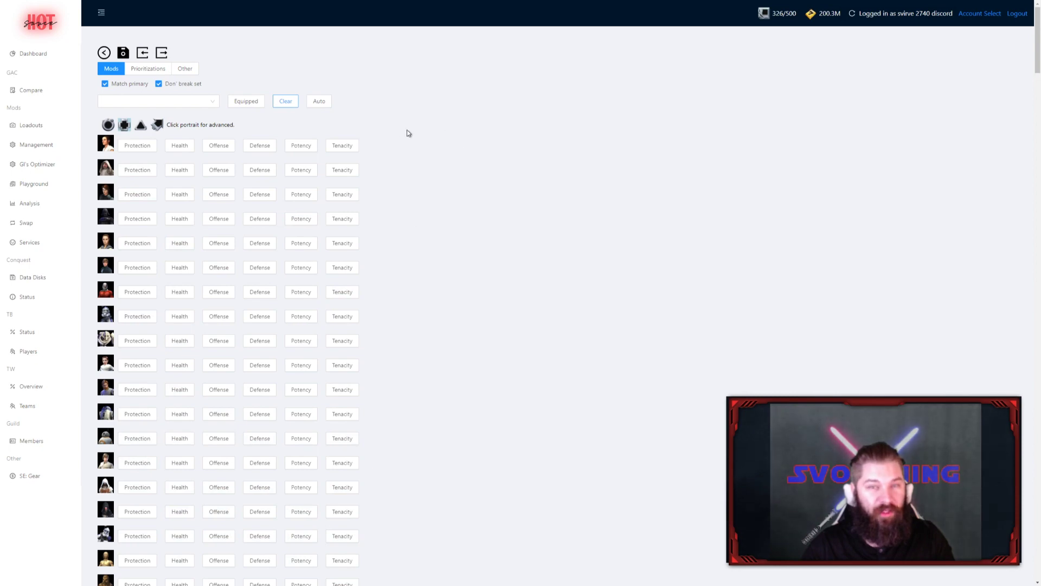
left_click(258, 102)
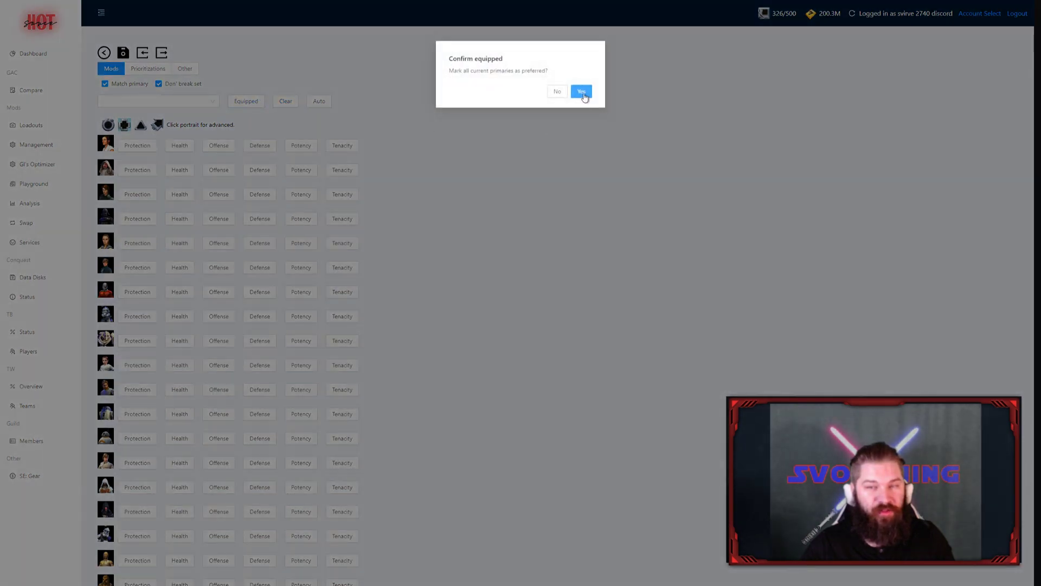
left_click(581, 93)
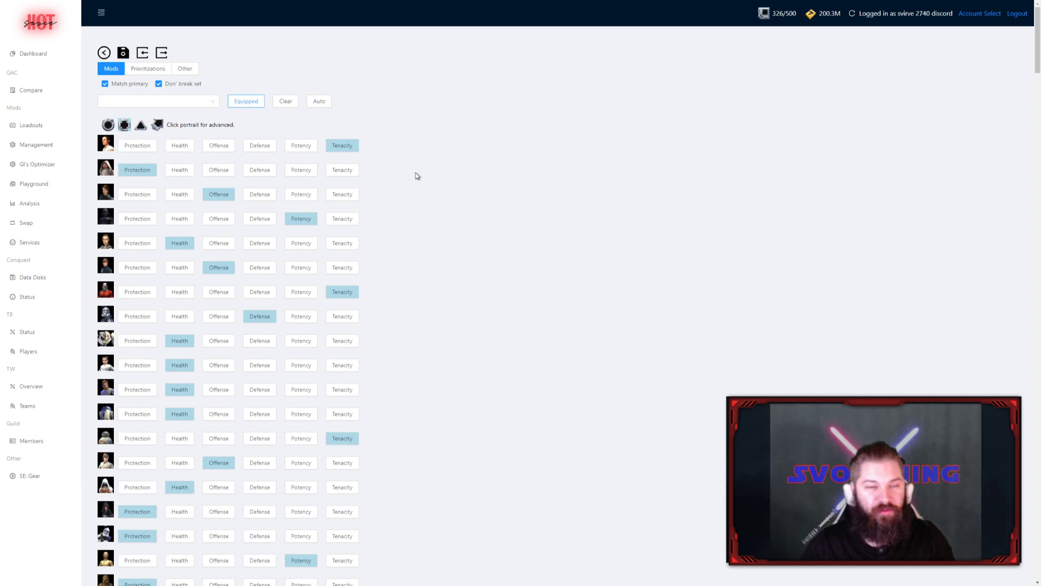
- Fill every unit's preferred primaries with the Auto recommendations and confirm
left_click(318, 102)
left_click(540, 107)
left_click(316, 102)
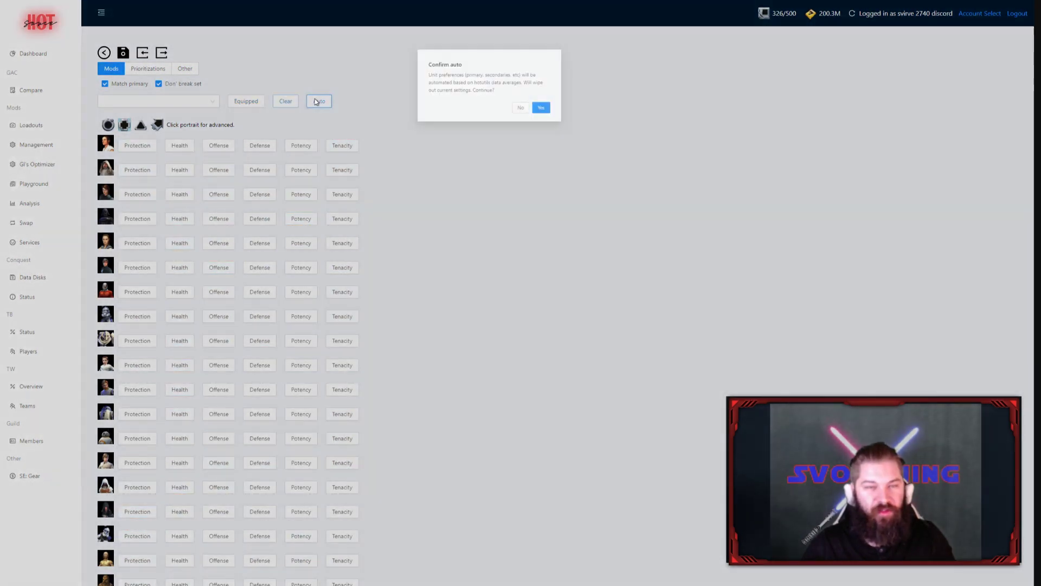
left_click(590, 110)
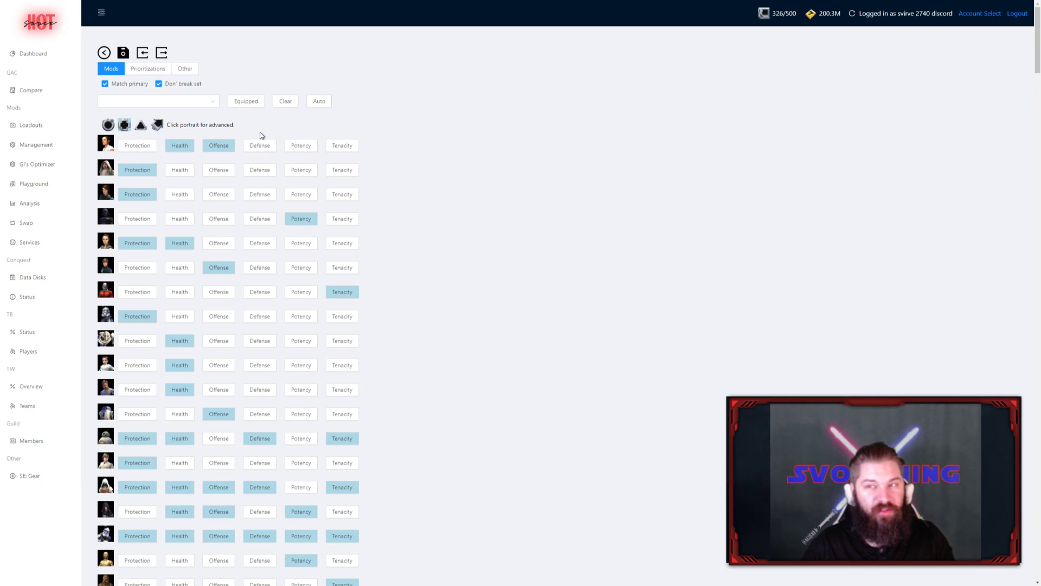
- Filter the unit preferences to Geonosian units, then switch to the Prioritizations list
left_click(215, 104)
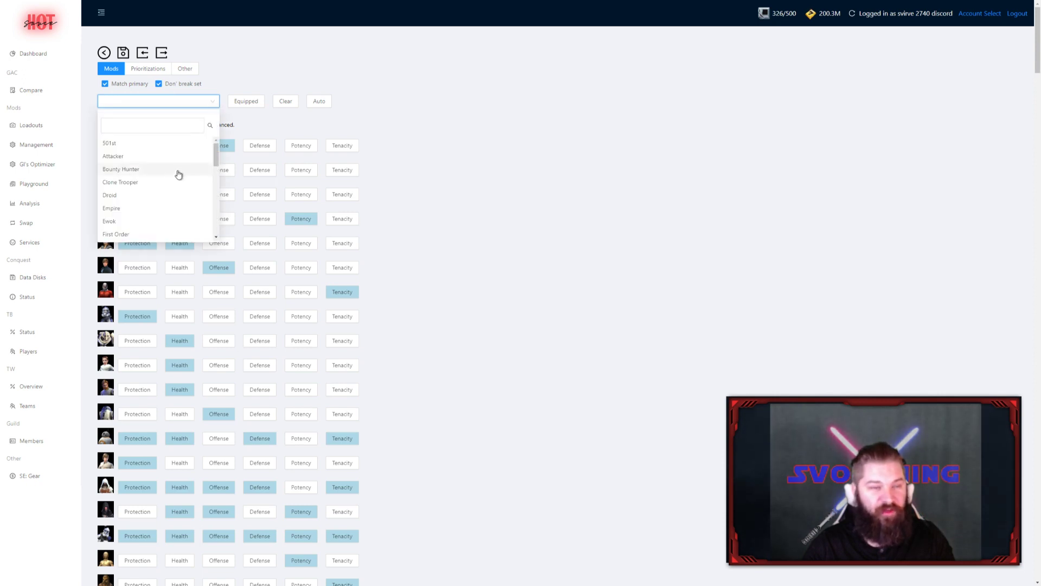
scroll(163, 177, "down", 2)
left_click(141, 177)
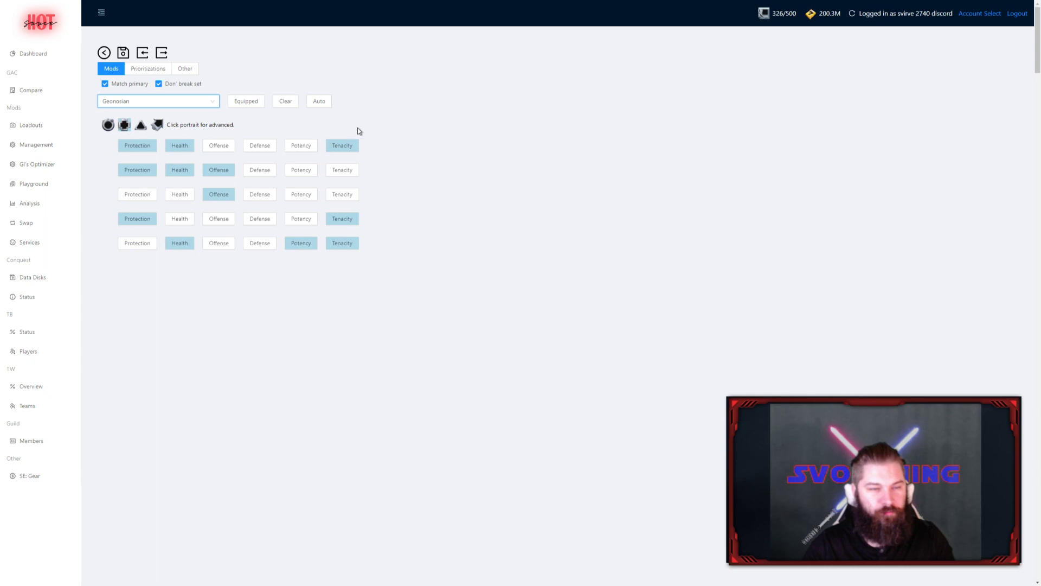
left_click(148, 69)
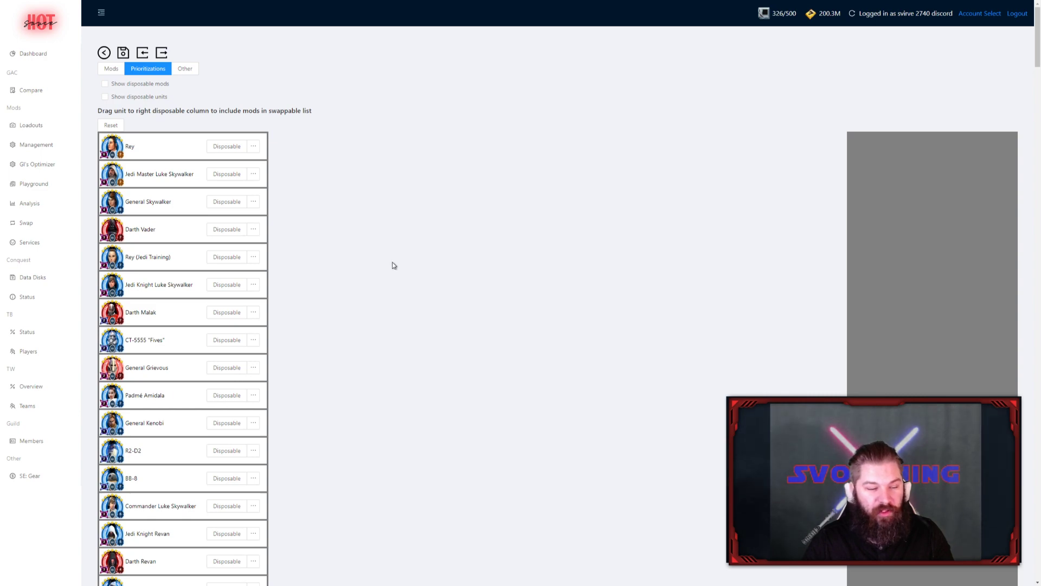
- Mark T3-M4, Lando Calrissian, Resistance Trooper and Rebel Officer Leia Organa disposable, then save
scroll(382, 277, "down", 10)
scroll(372, 293, "down", 10)
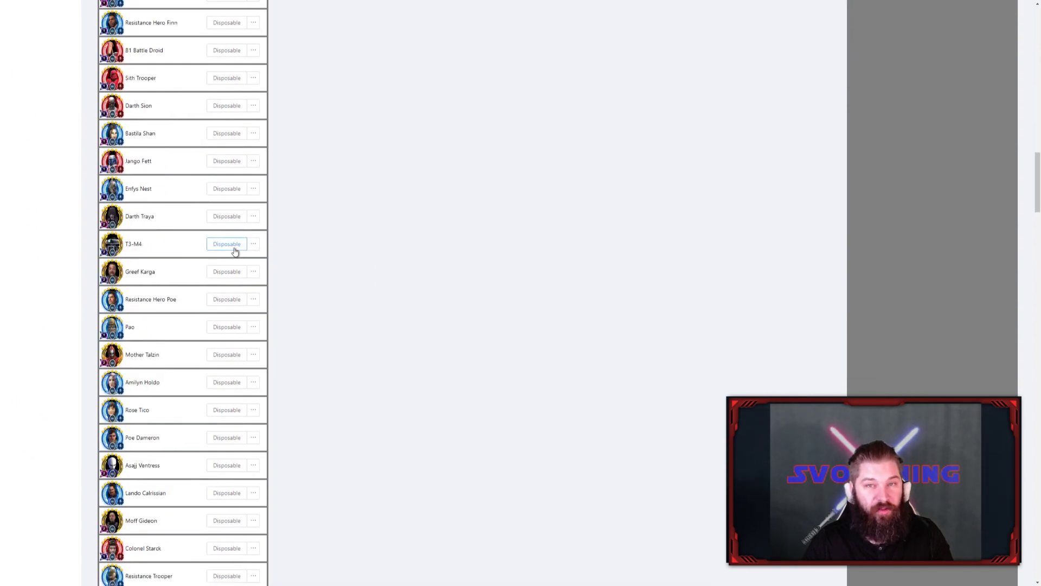
left_click(235, 251)
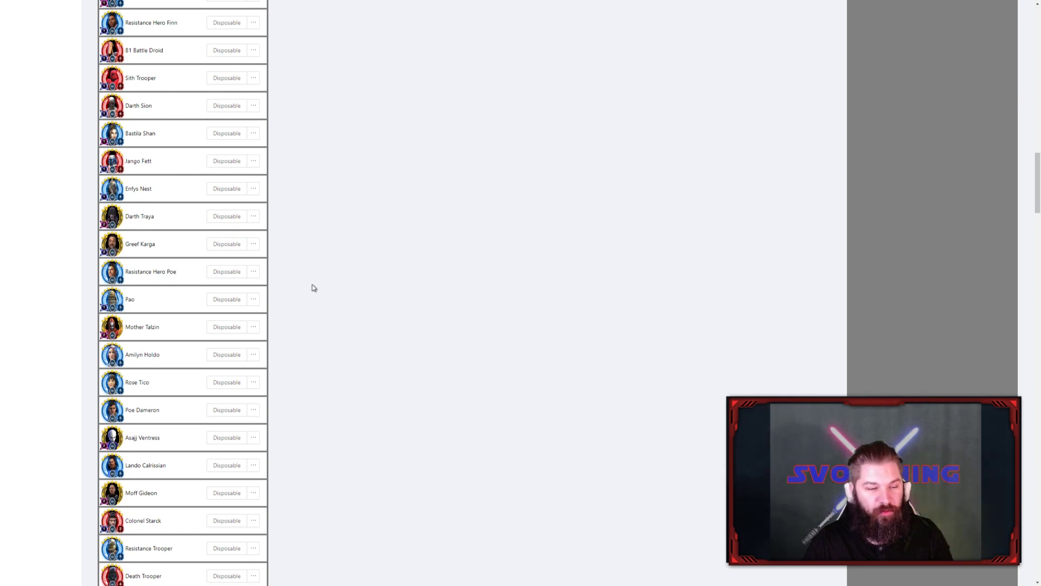
left_click(222, 468)
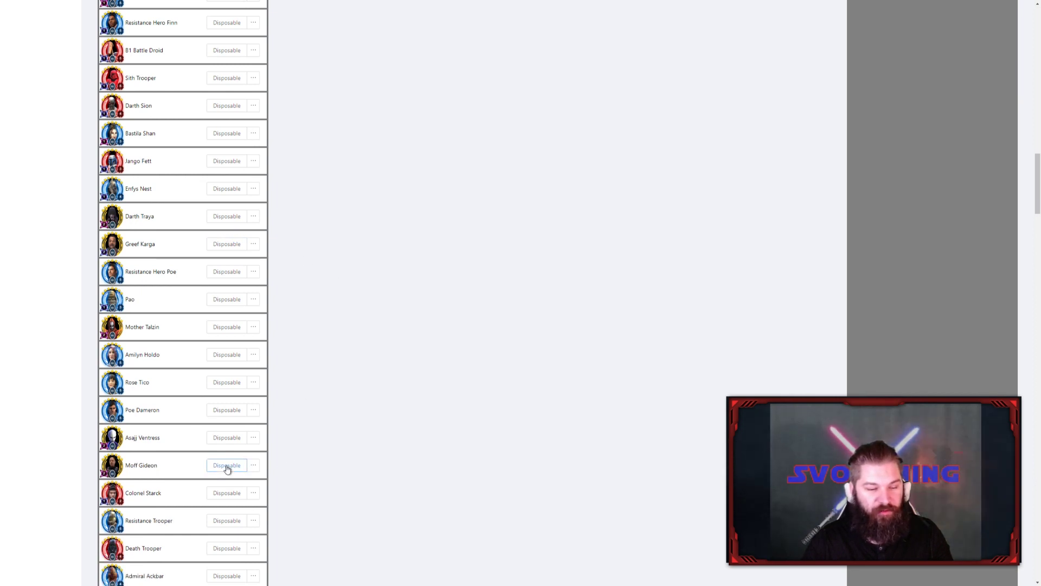
left_click(222, 522)
scroll(224, 404, "down", 3)
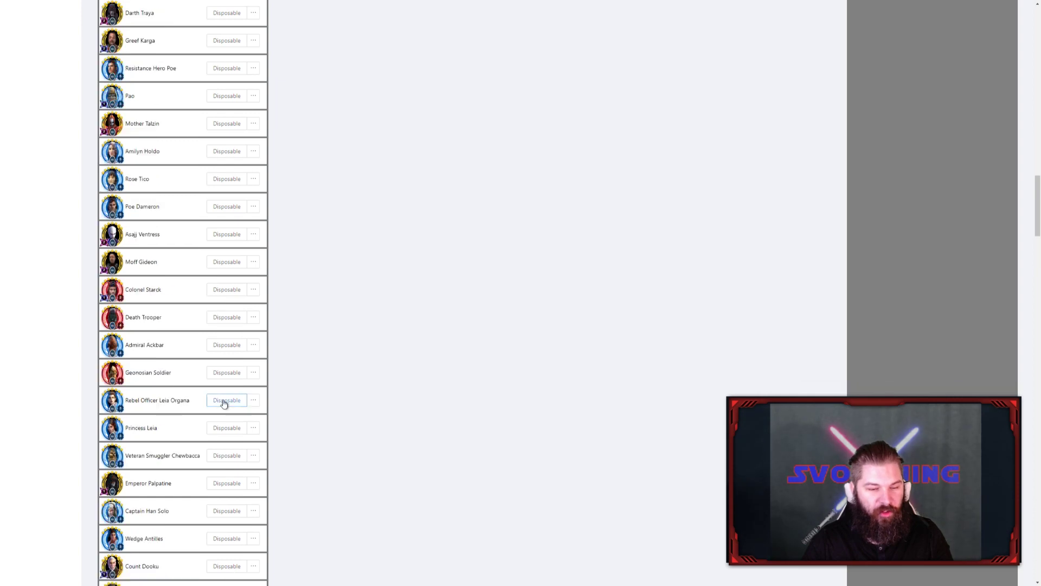
left_click(224, 401)
scroll(615, 310, "up", 20)
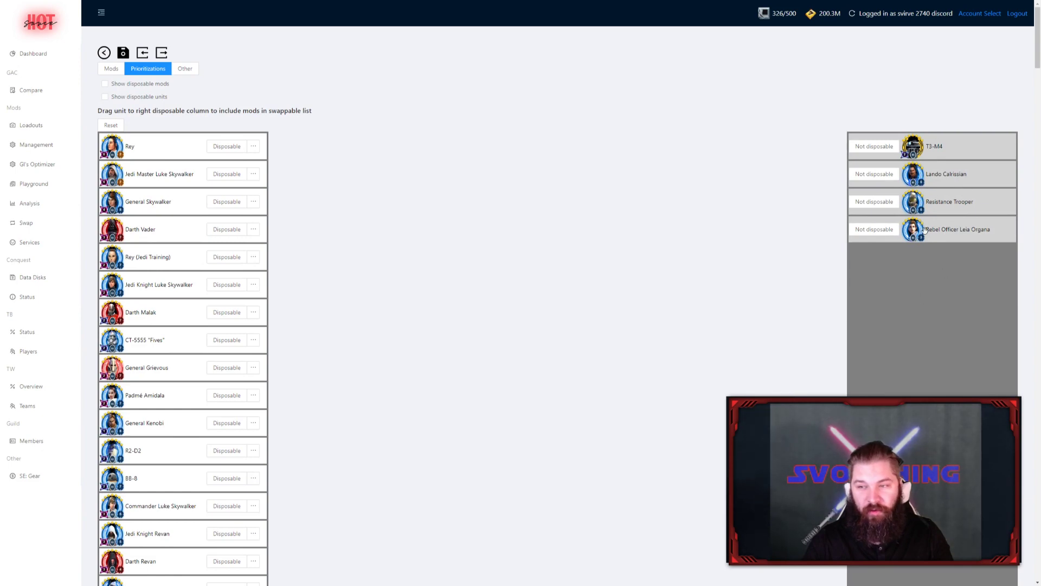
left_click(124, 53)
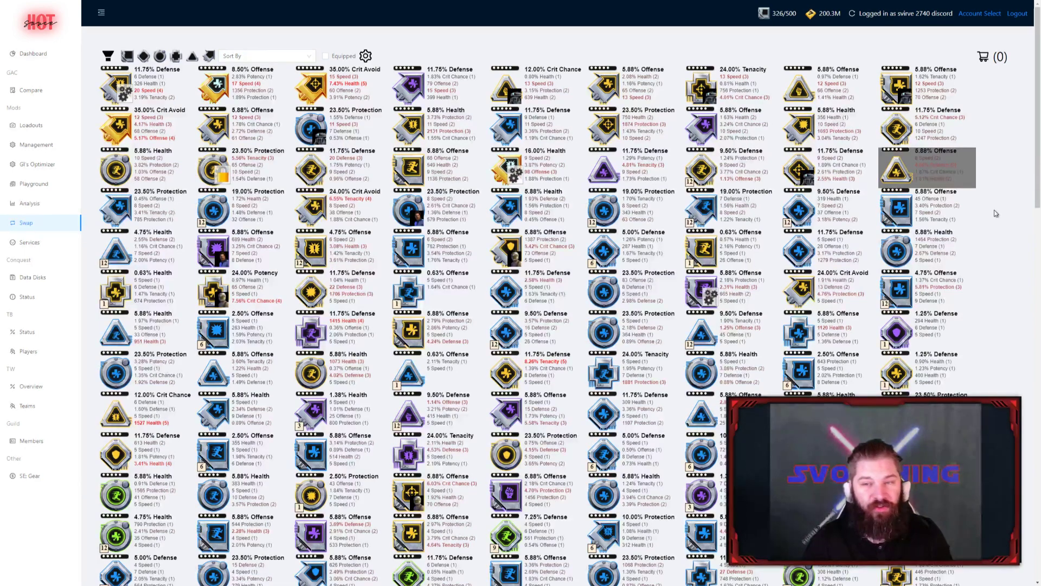
- Go back from the saved preferences to the unit prioritization list
key("alt+Left")
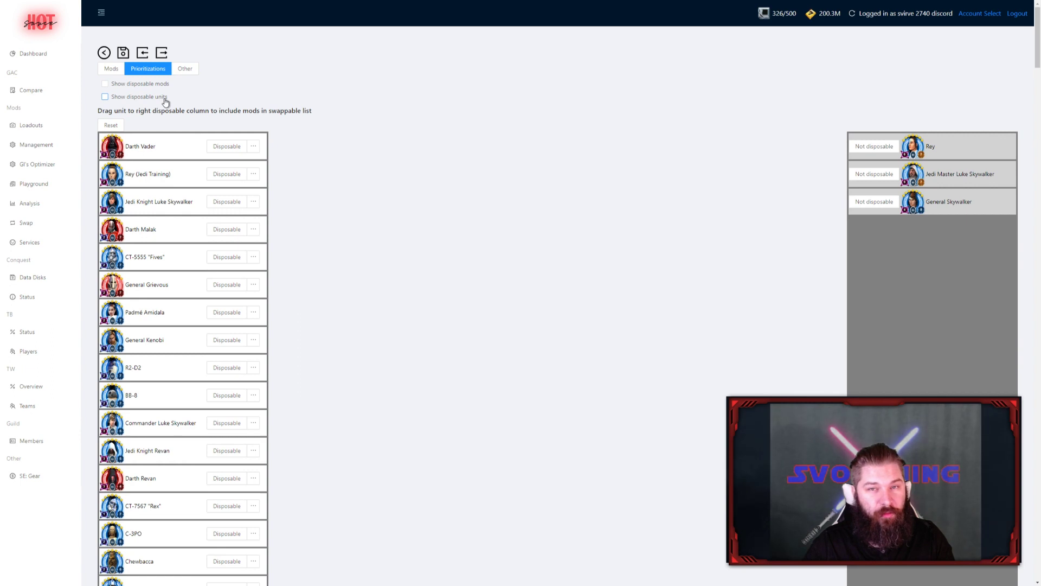
- Switch Unit preferences to the Other swap options
left_click(185, 69)
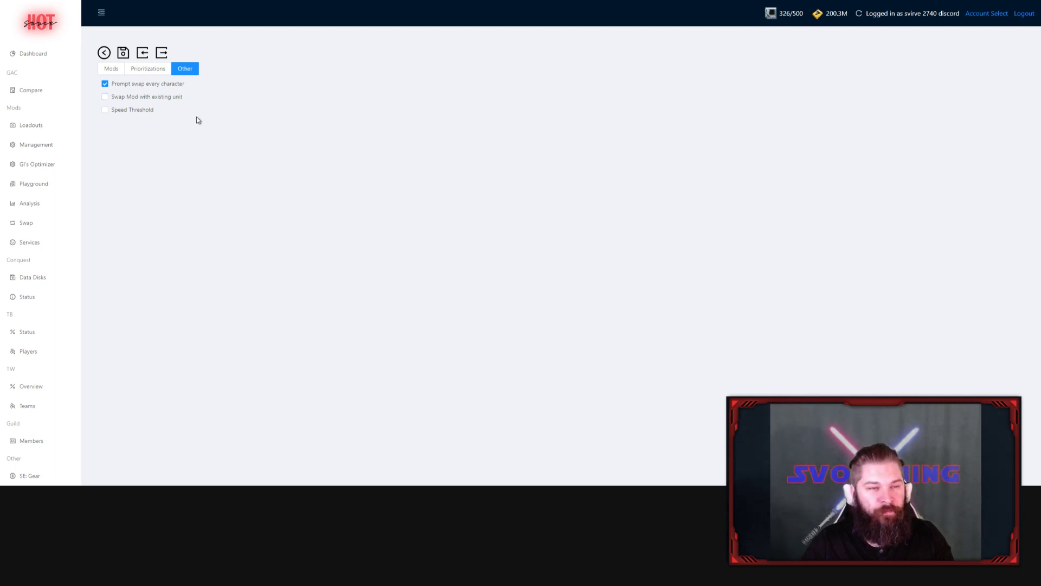
- Enable the Speed Threshold option and change its value from -1 to 10
left_click(154, 116)
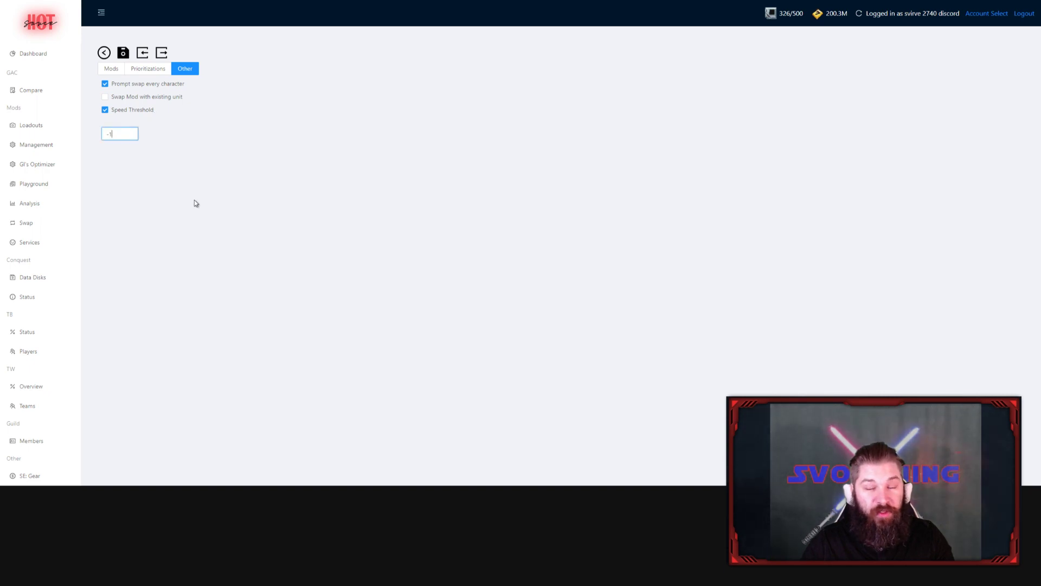
left_click(121, 135)
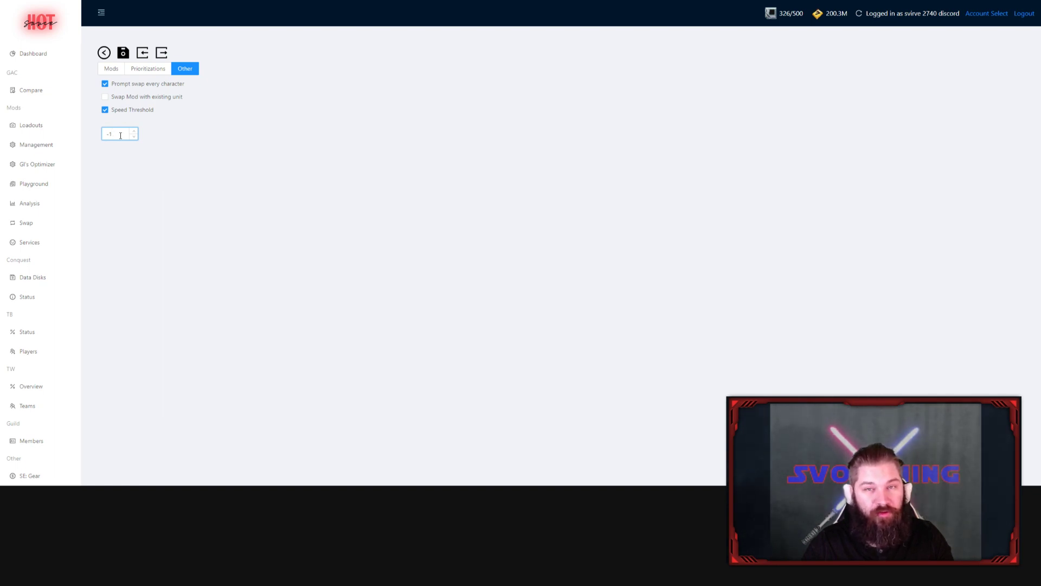
double_click(120, 135)
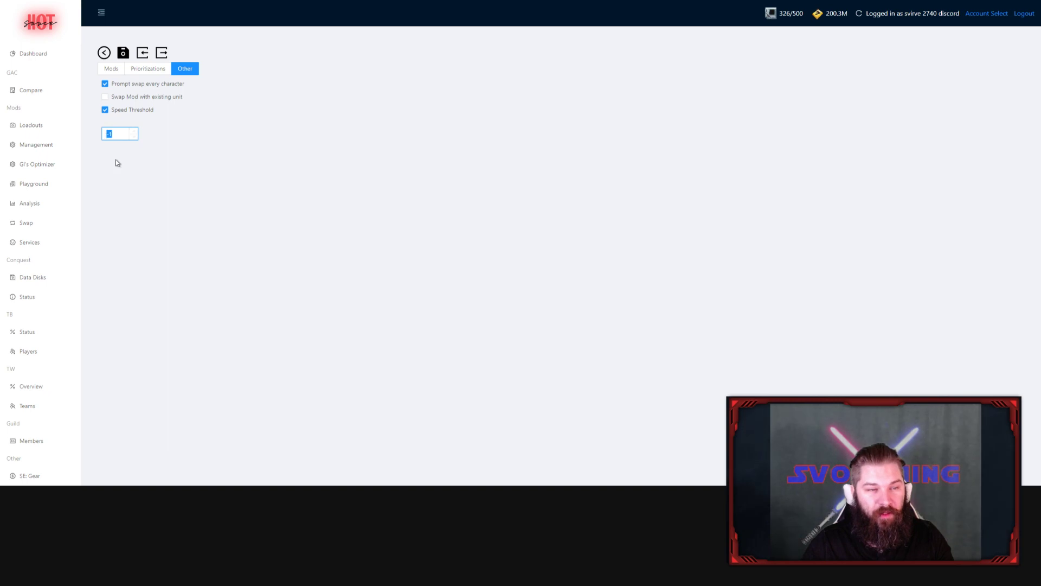
type("10")
left_click(194, 190)
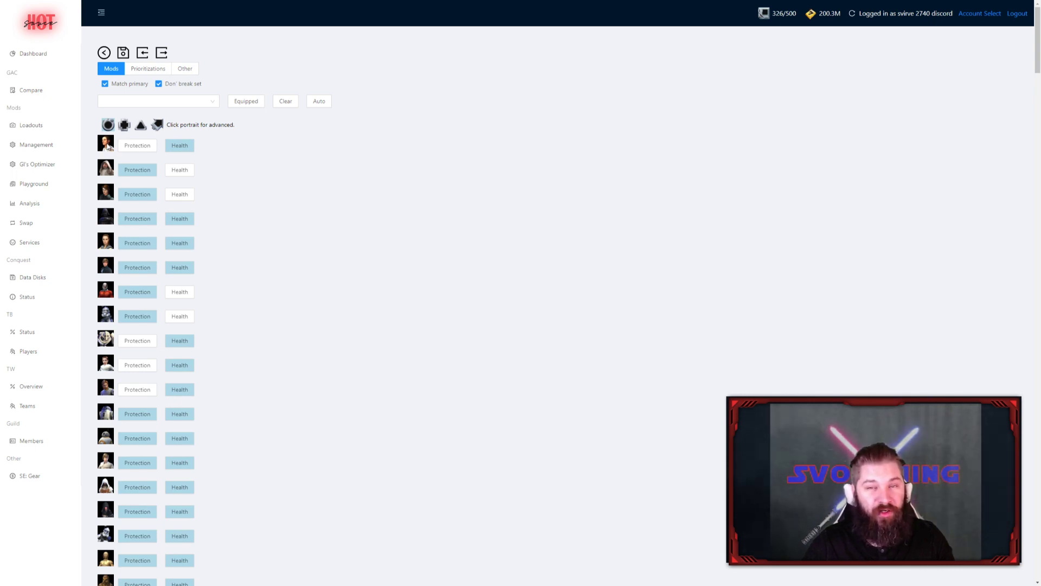
- Open the first character's stat weightings and review Primaries, Secondaries, Sets and Preview twice
left_click(107, 146)
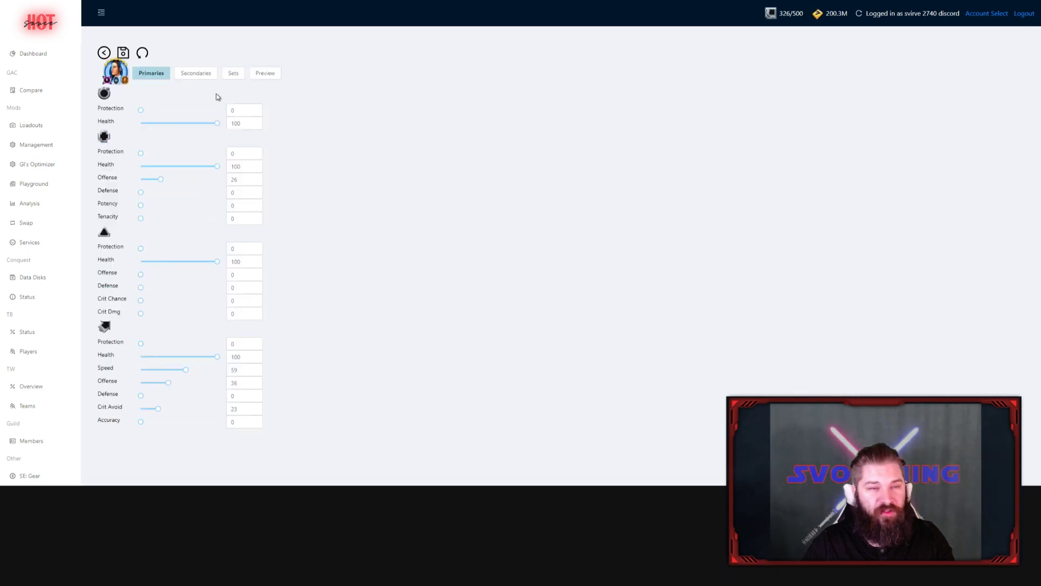
left_click(200, 78)
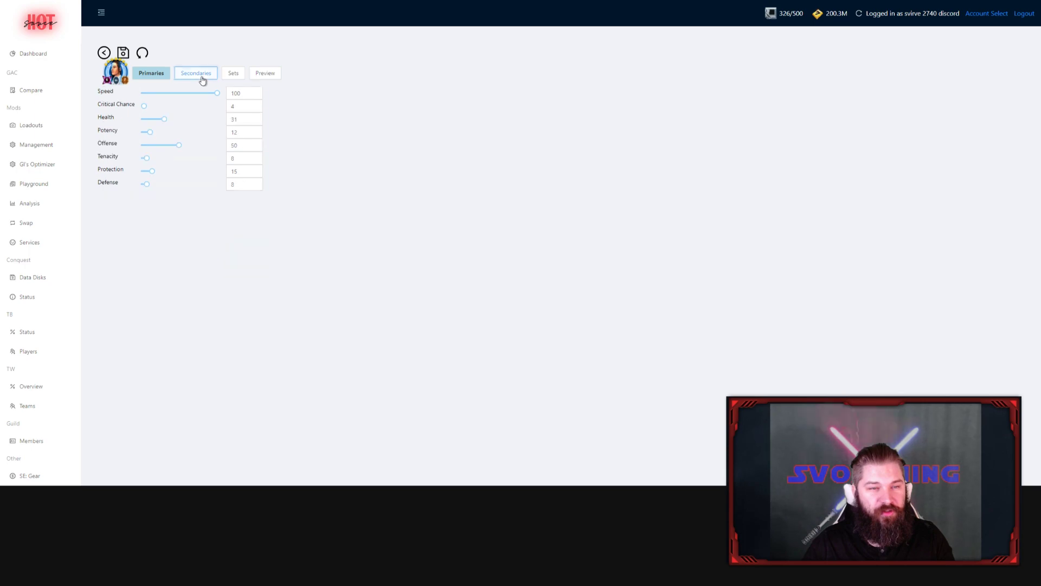
left_click(234, 76)
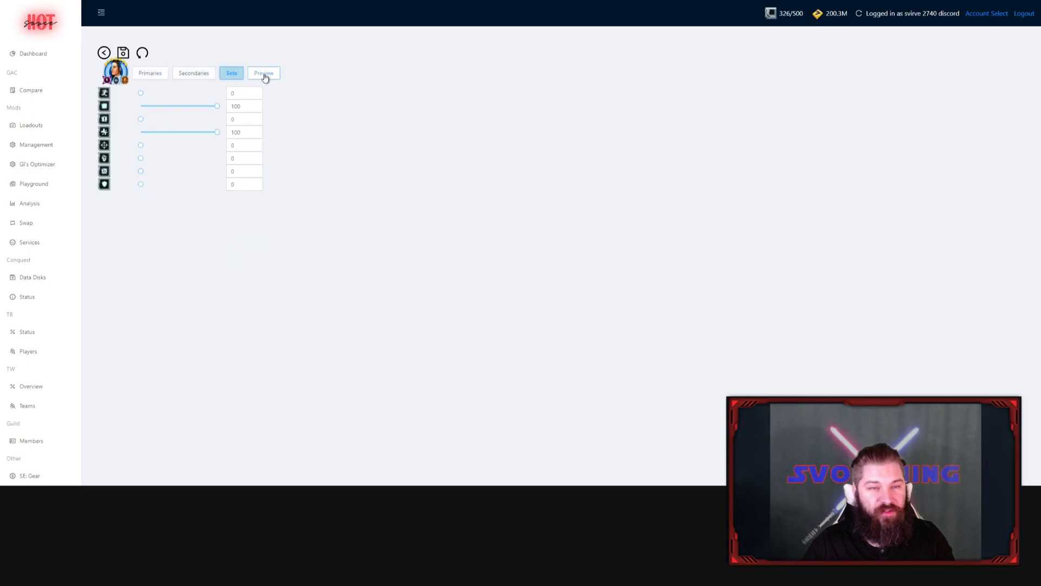
left_click(265, 75)
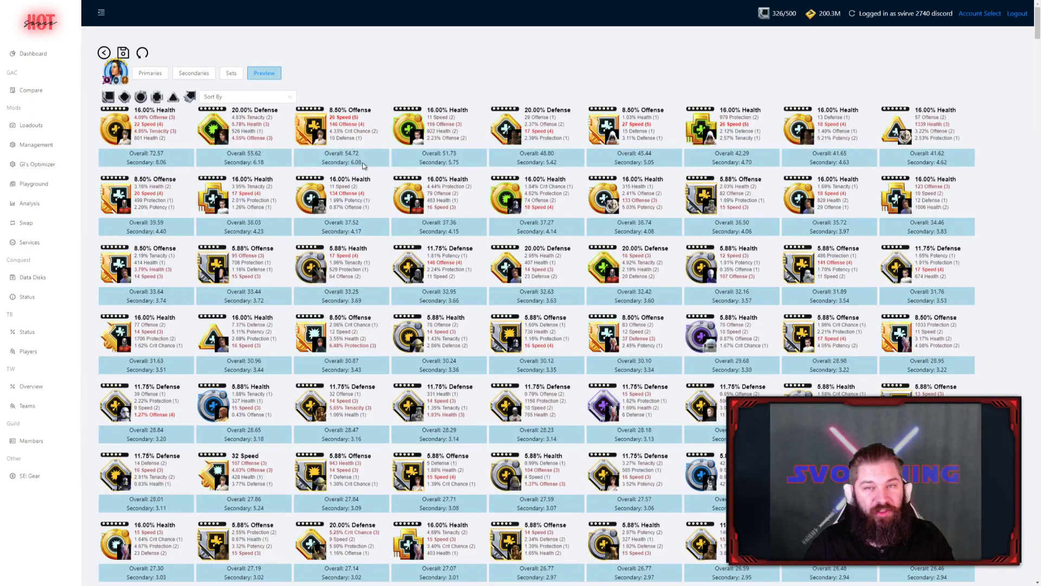
left_click(152, 76)
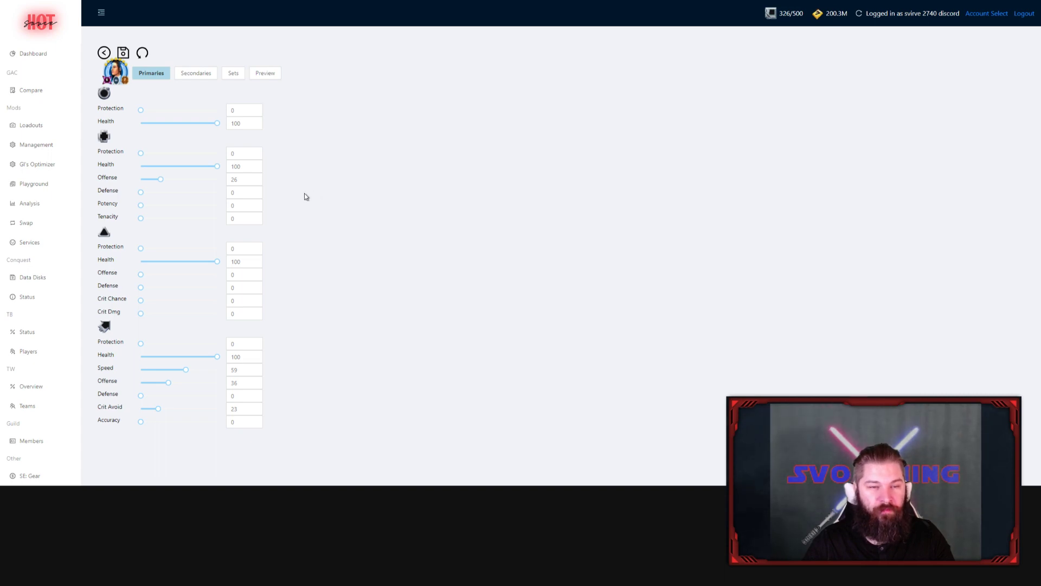
left_click(196, 76)
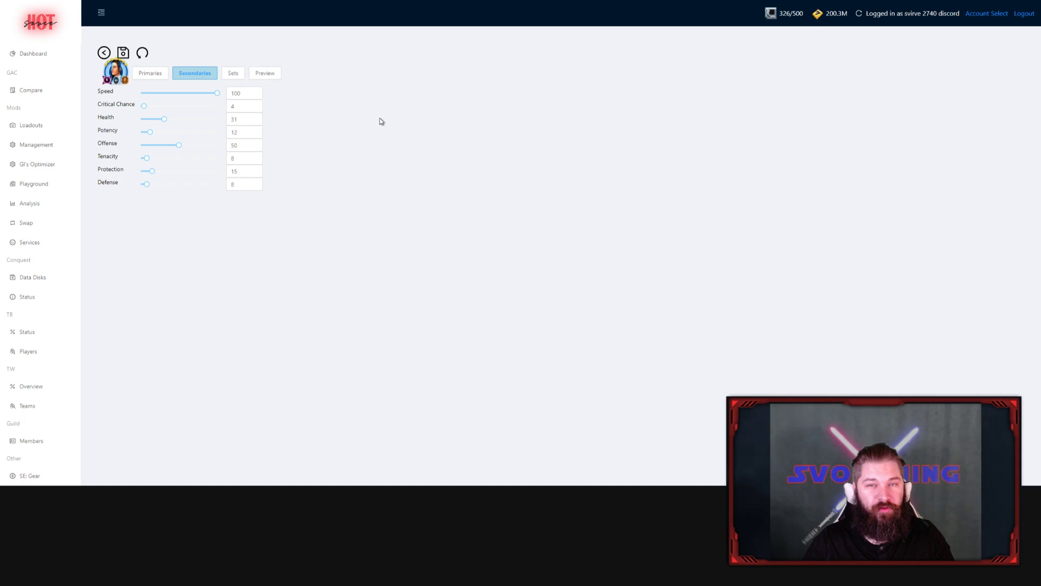
left_click(237, 77)
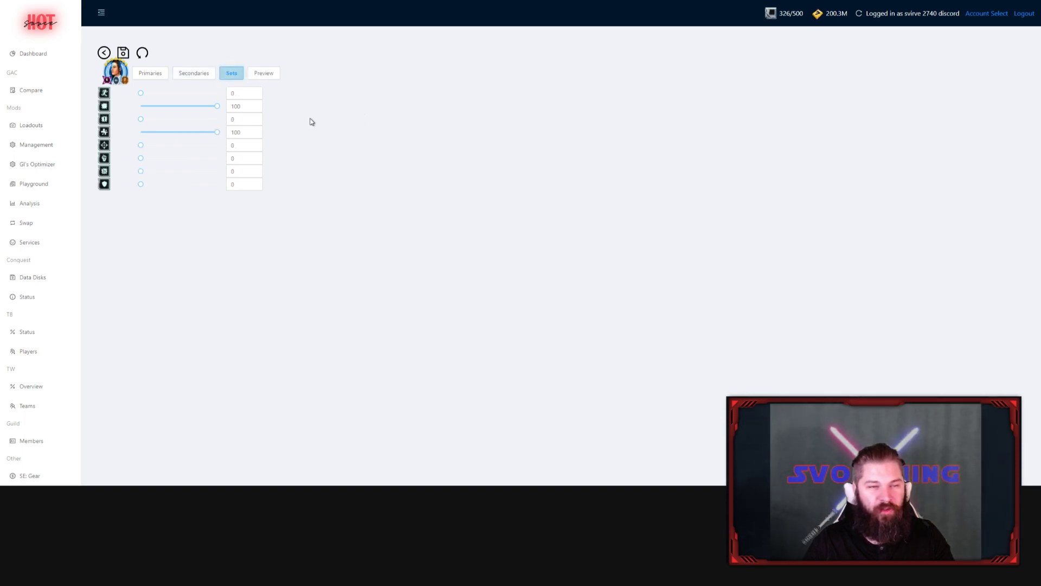
left_click(268, 77)
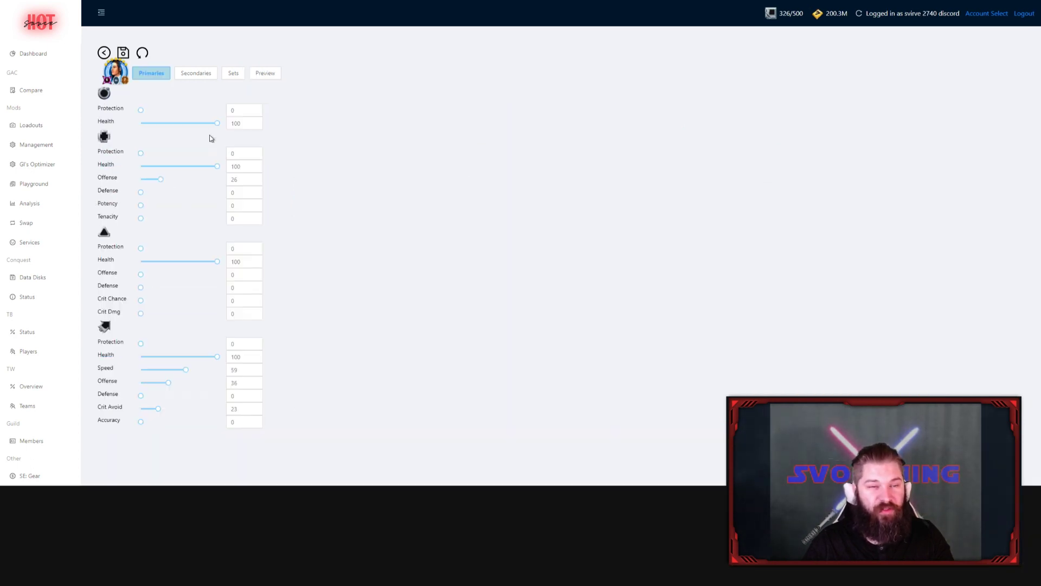
- Change the first Health primary weight to 50, save the weightings, and return to the Swap grid
mouse_move(217, 123)
left_mouse_down()
mouse_move(157, 123)
mouse_move(222, 125)
left_mouse_up()
left_click(246, 126)
double_click(245, 126)
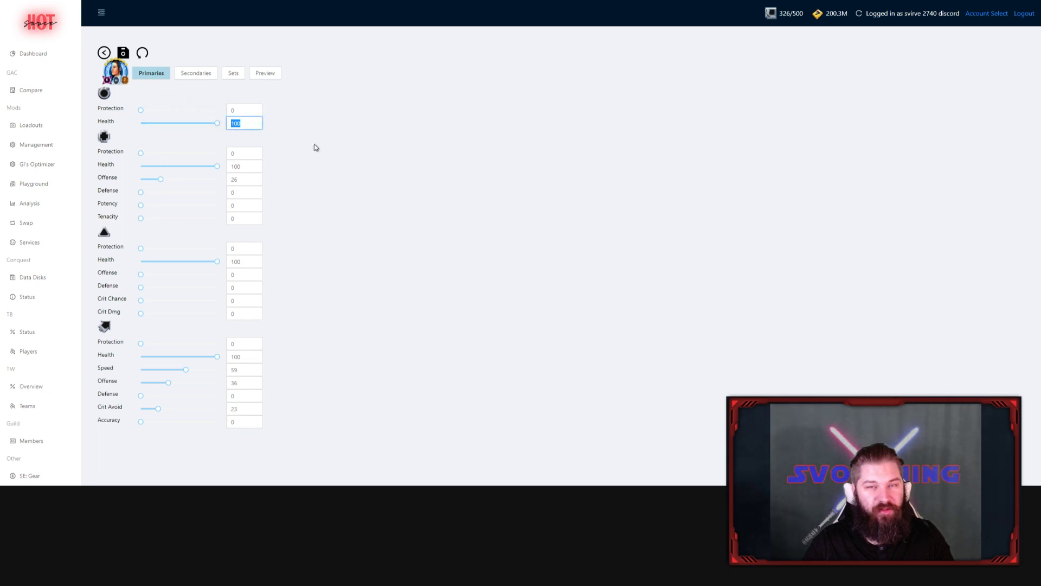
type("50")
left_click(334, 144)
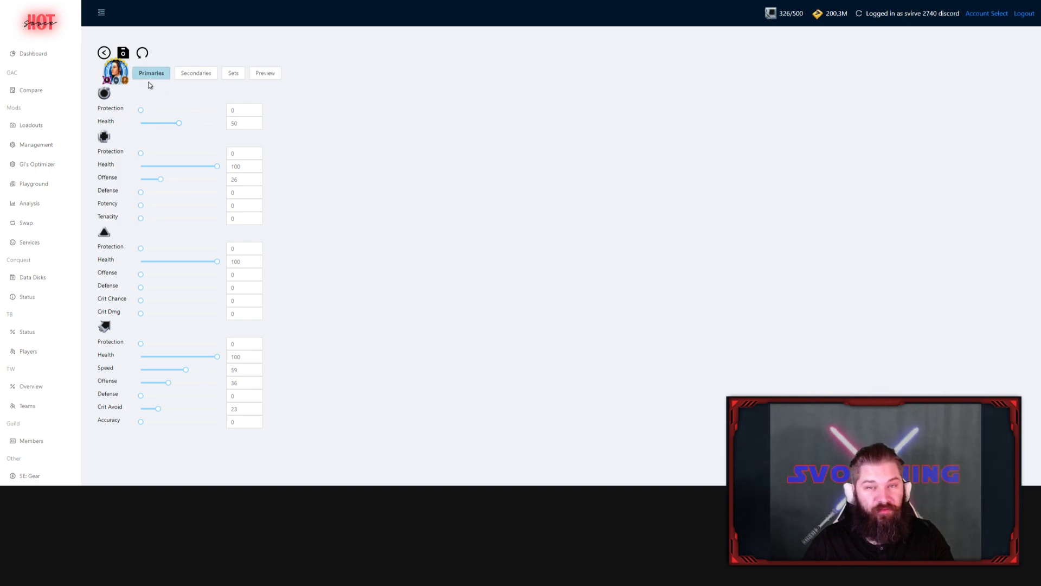
left_click(123, 52)
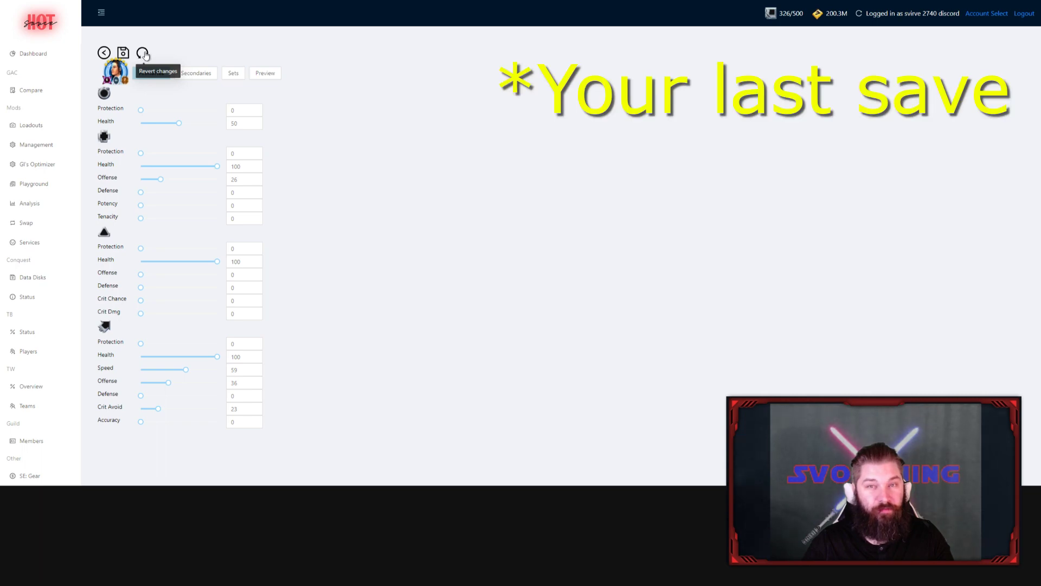
left_click(104, 53)
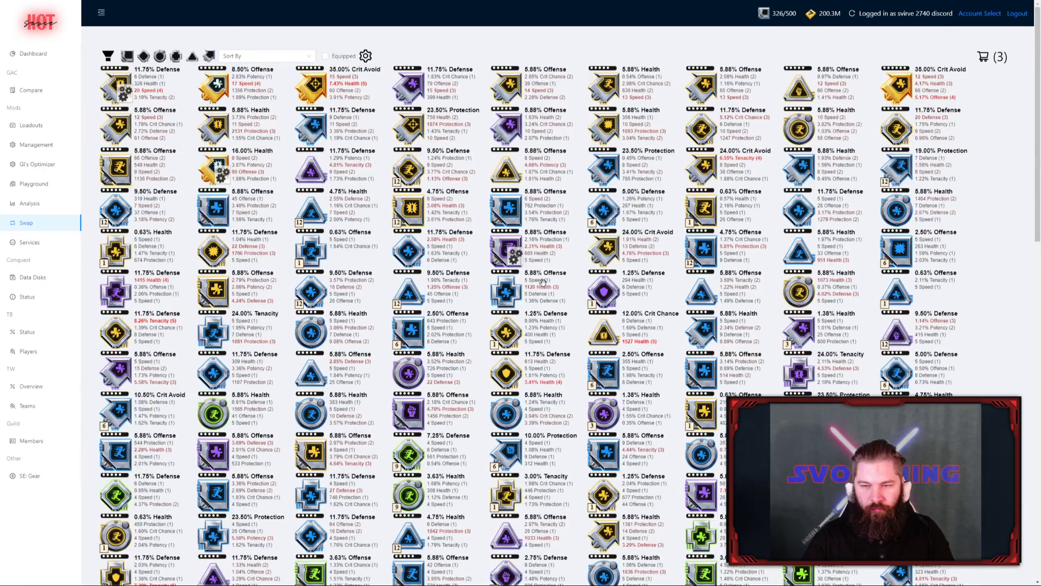
- Queue a 5.88% Health mod swap for General Veers and a 5.88% Offense mod swap
left_click(635, 92)
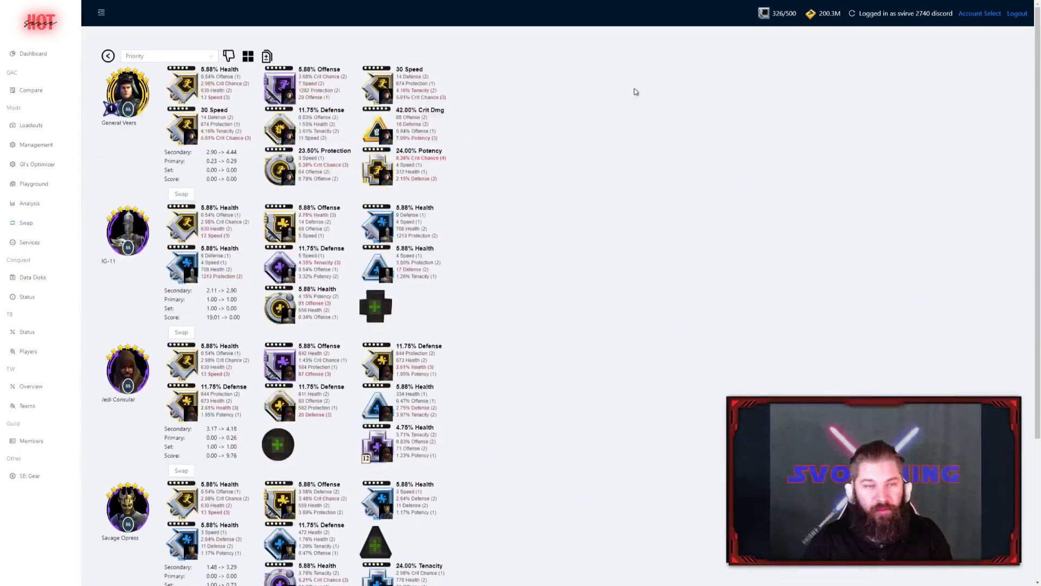
left_click(181, 194)
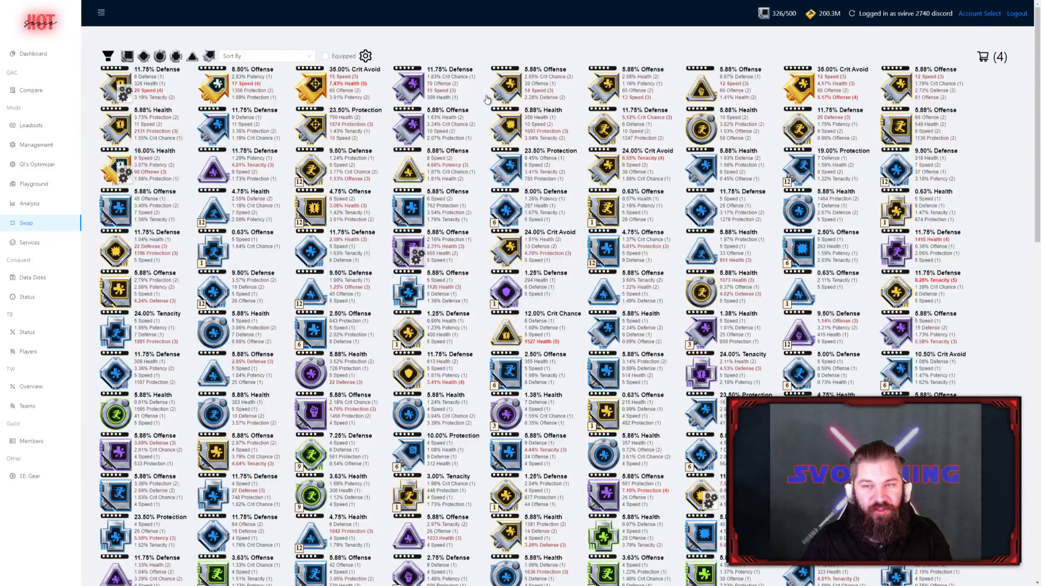
left_click(523, 90)
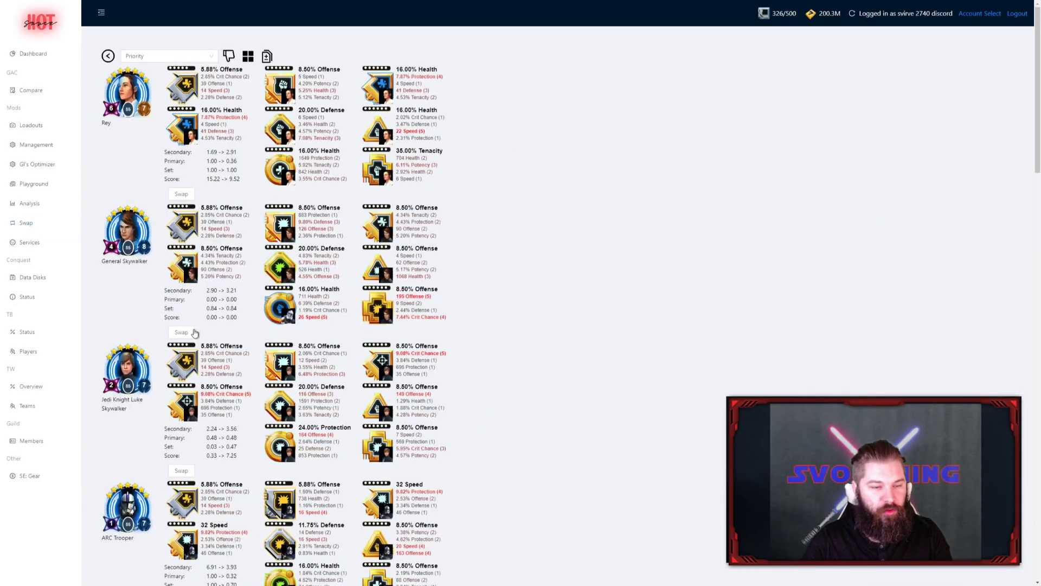
left_click(181, 470)
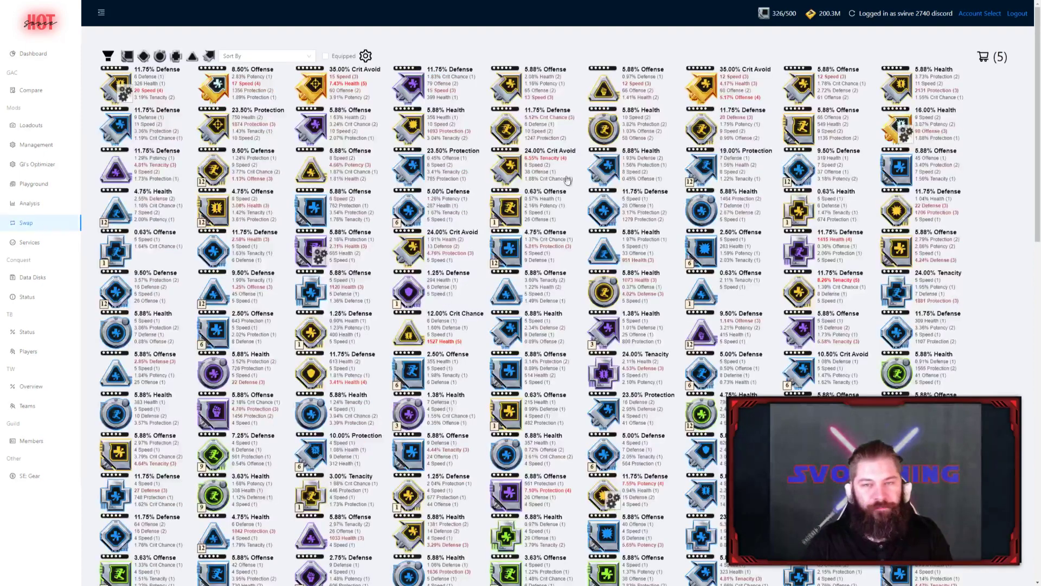
- Open the swap cart and delete the fourth and first queued swaps, confirming each
left_click(988, 59)
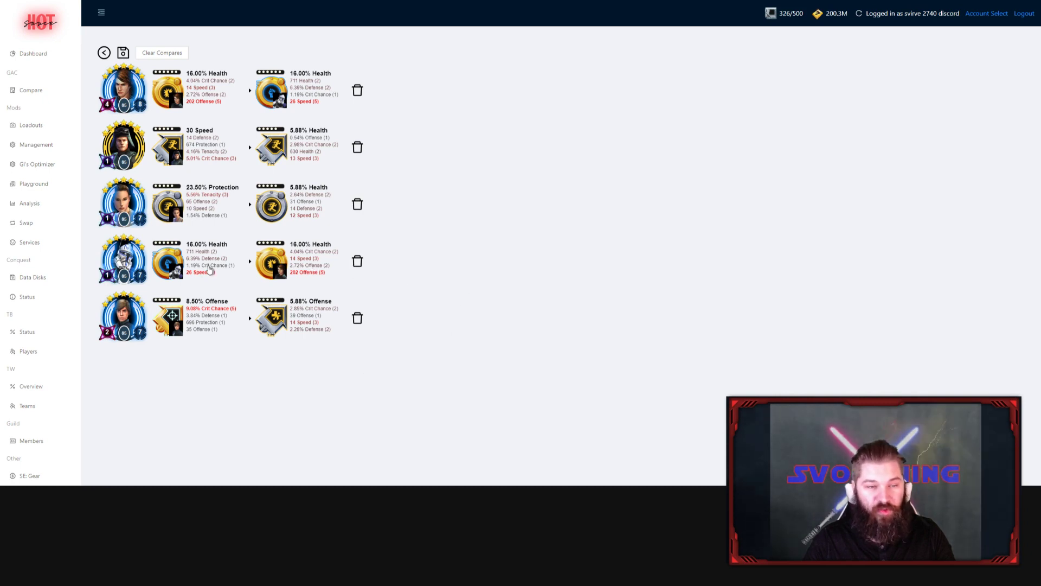
left_click(357, 262)
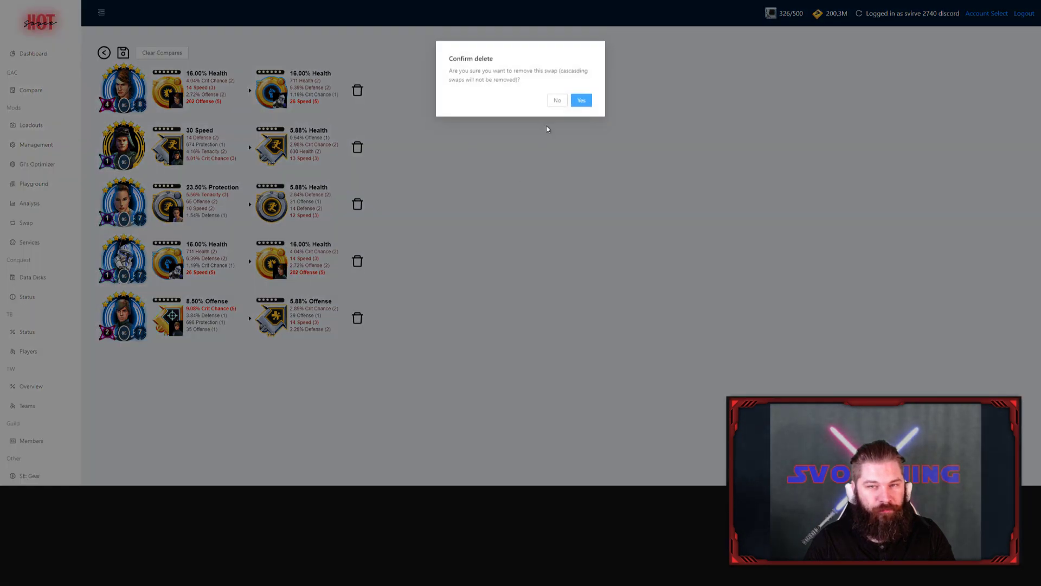
key("Return")
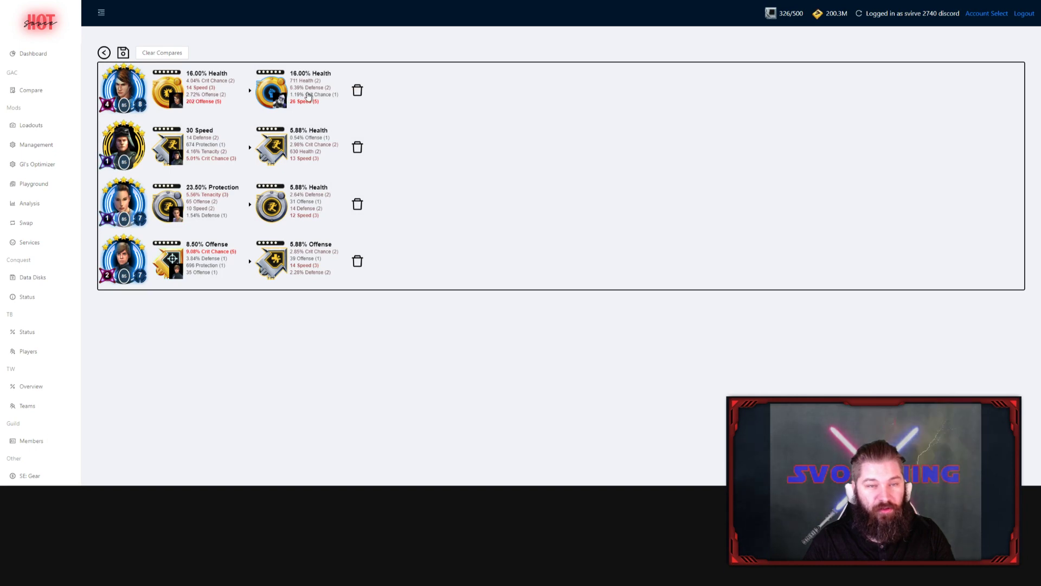
left_click(361, 92)
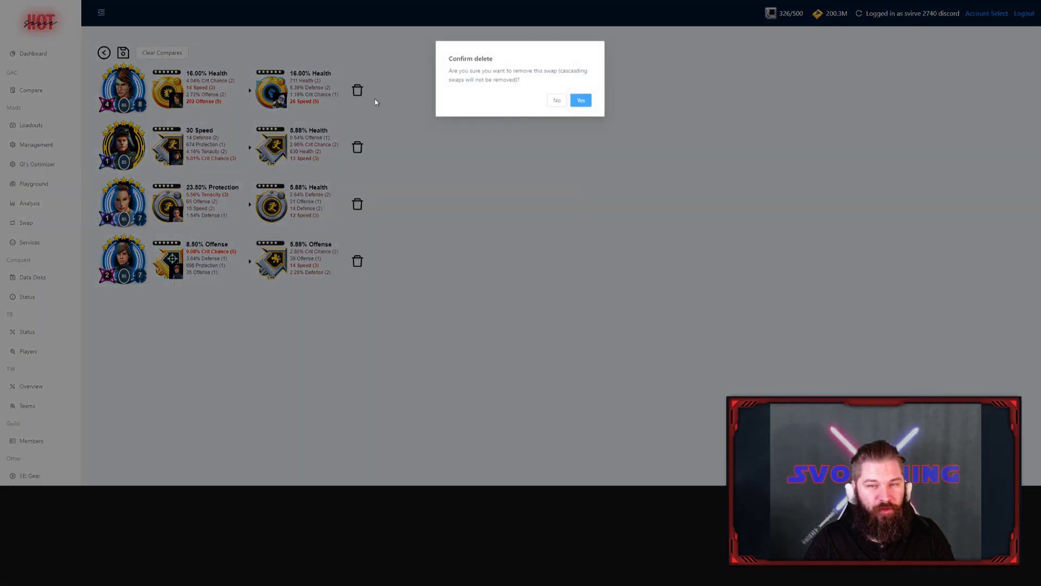
left_click(582, 101)
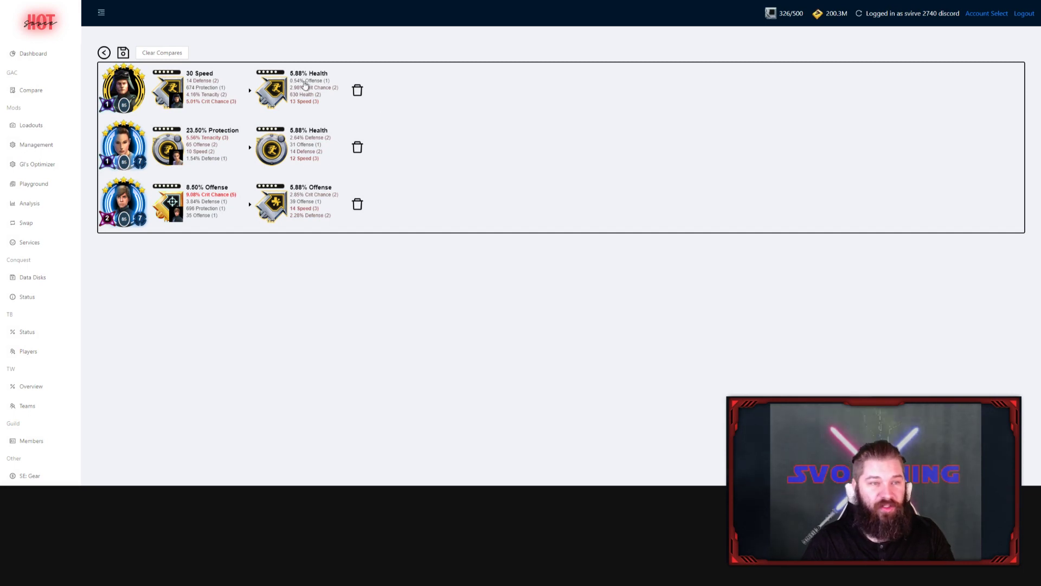
- Create loadout 'test swap' in category 'test' from the queued swaps, with Push to game enabled
left_click(123, 54)
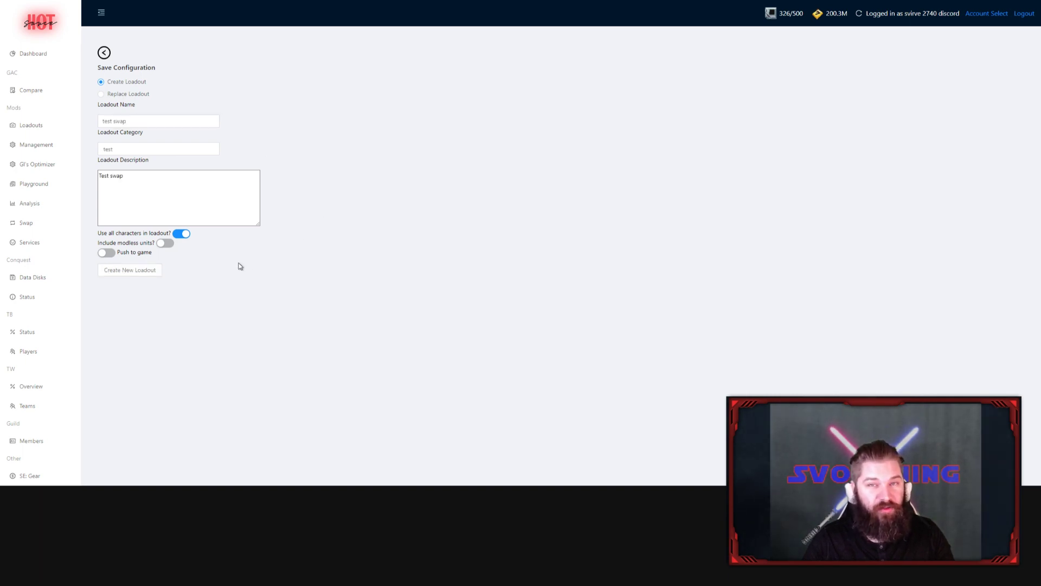
left_click(110, 255)
left_click(137, 274)
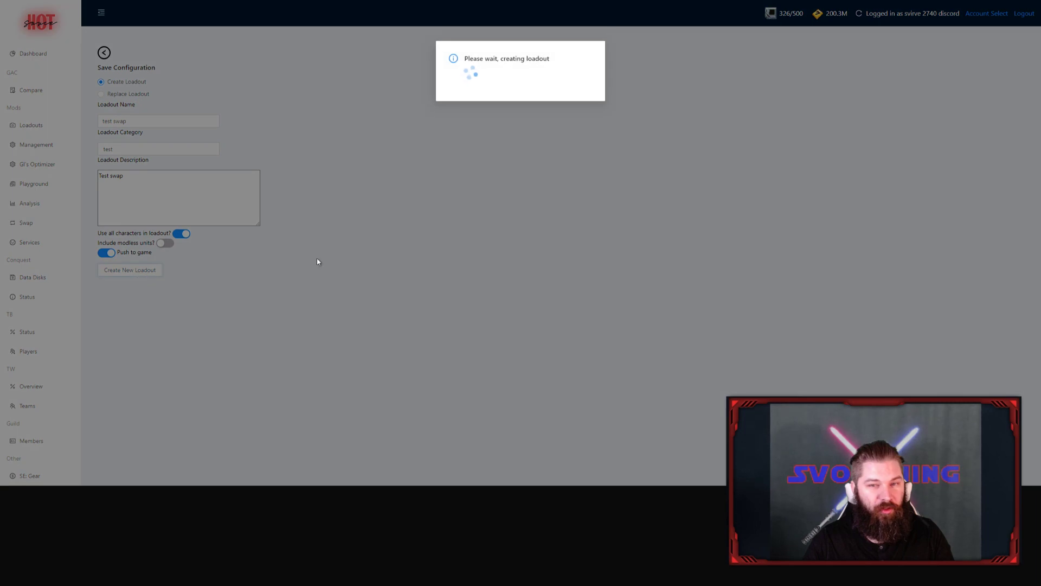